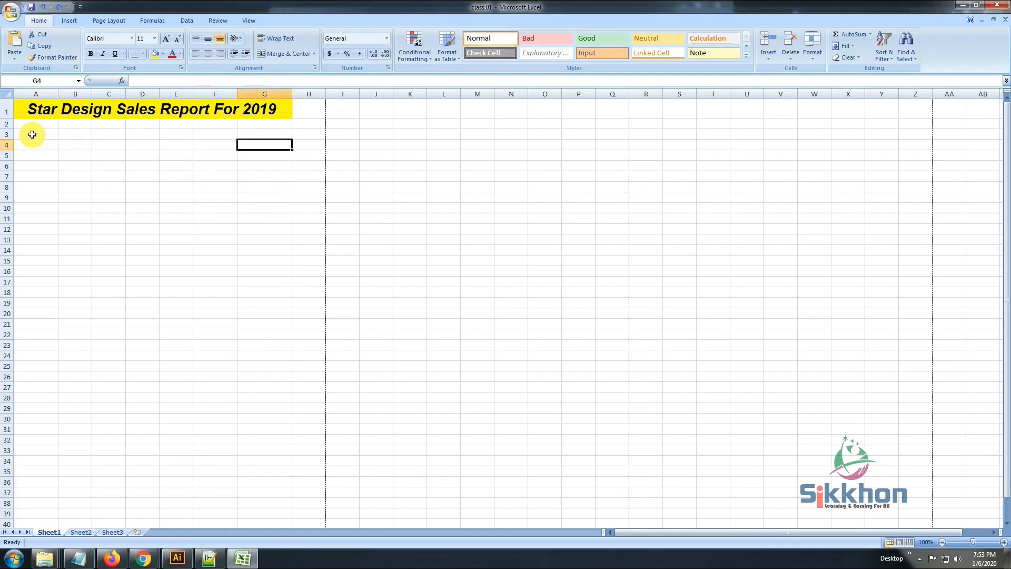
left_click(29, 135)
left_click(32, 146)
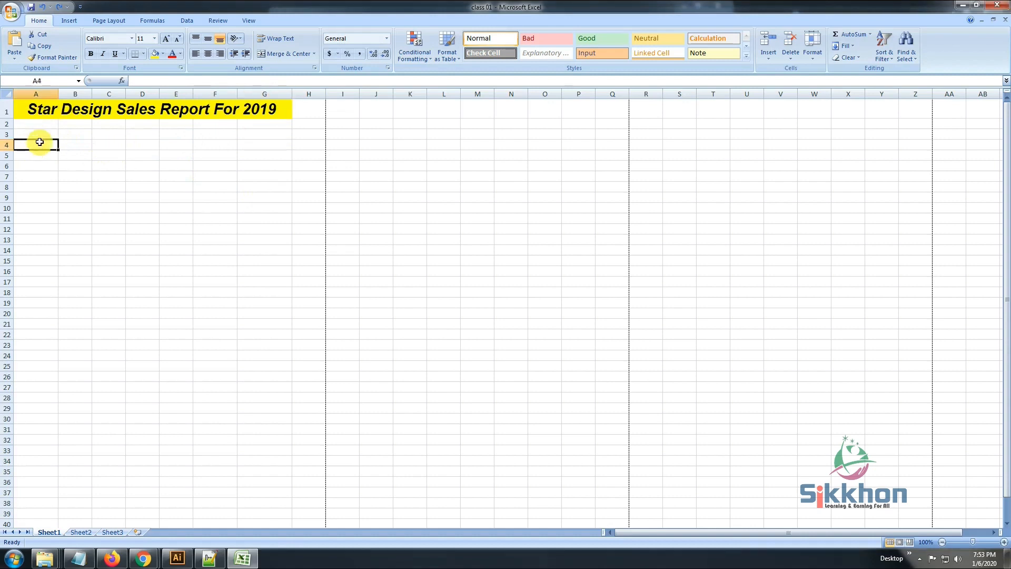
left_click(37, 132)
left_click(42, 145)
left_click(74, 145)
left_click(41, 145)
left_click(78, 145)
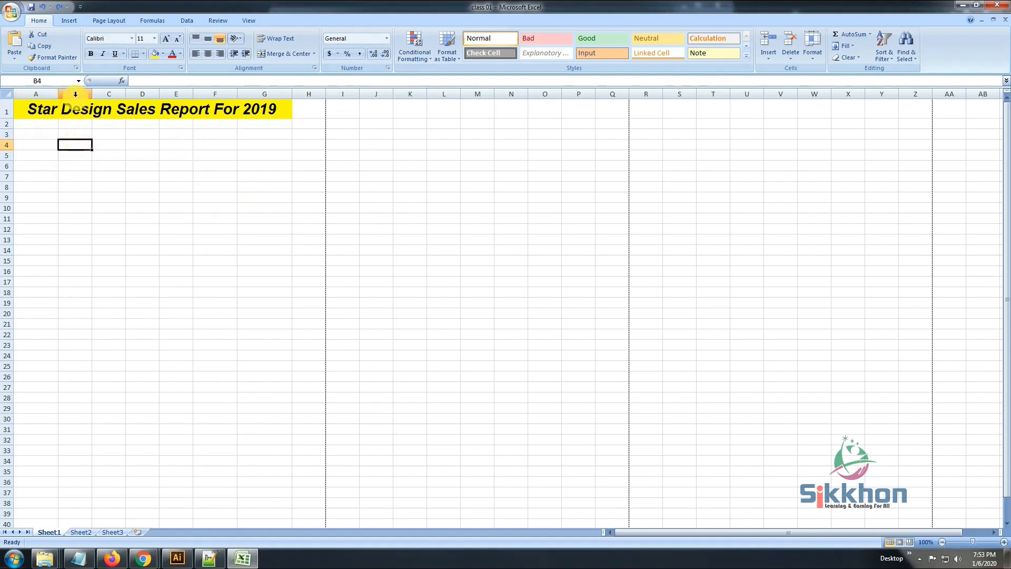
Enter the heading Clients Name in cell A4
left_click(34, 144)
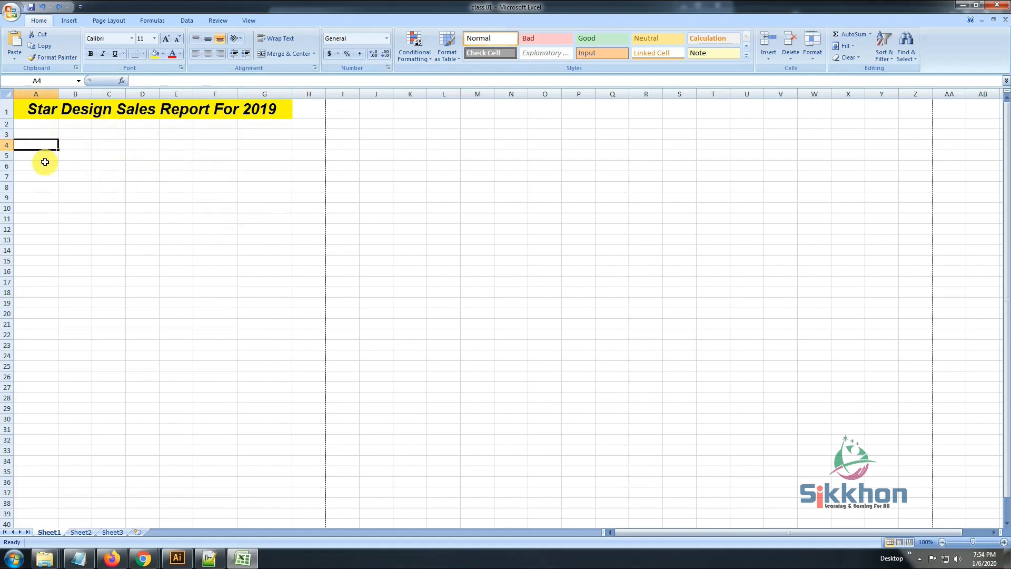
type("Cli")
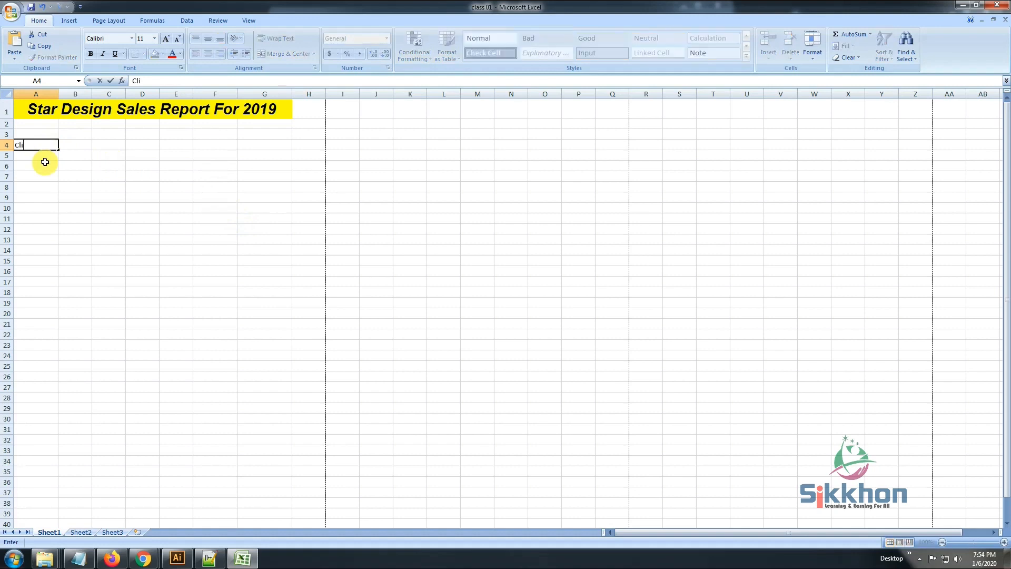
type("ents Name")
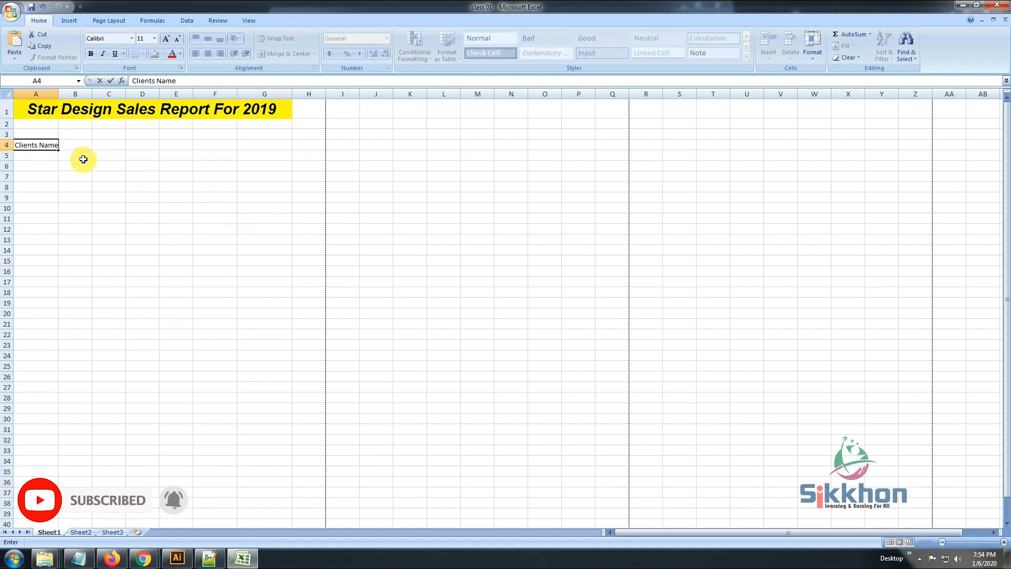
key("Return")
Widen columns A and B slightly so the Clients Name heading fits with some room
left_click(51, 146)
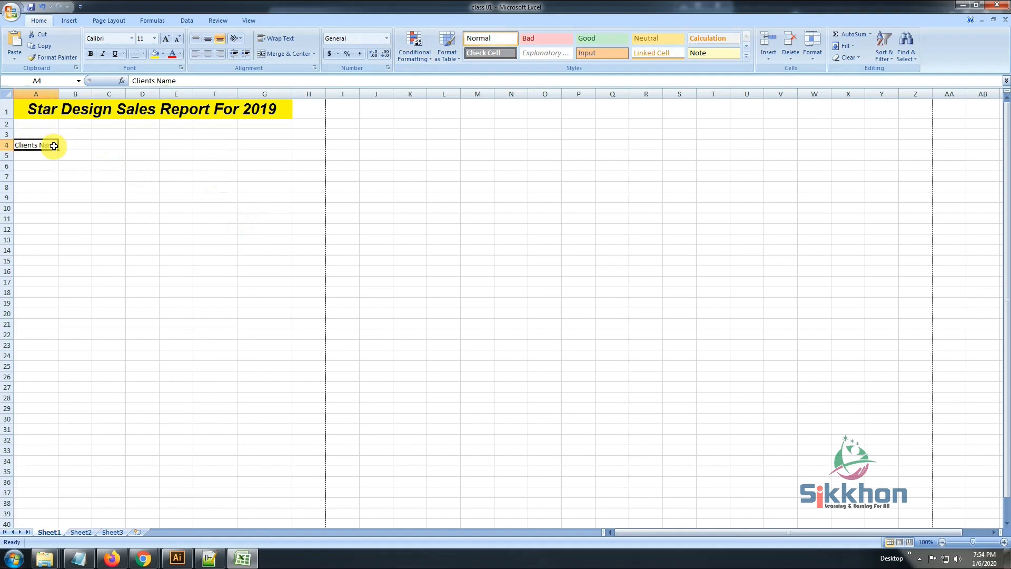
left_click(61, 154)
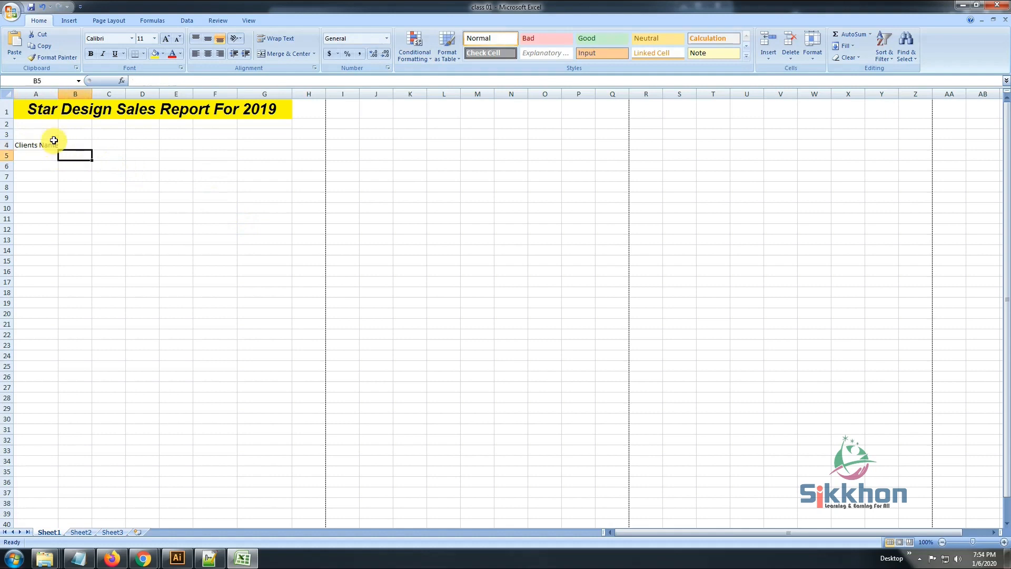
left_click_drag(57, 94, 108, 94)
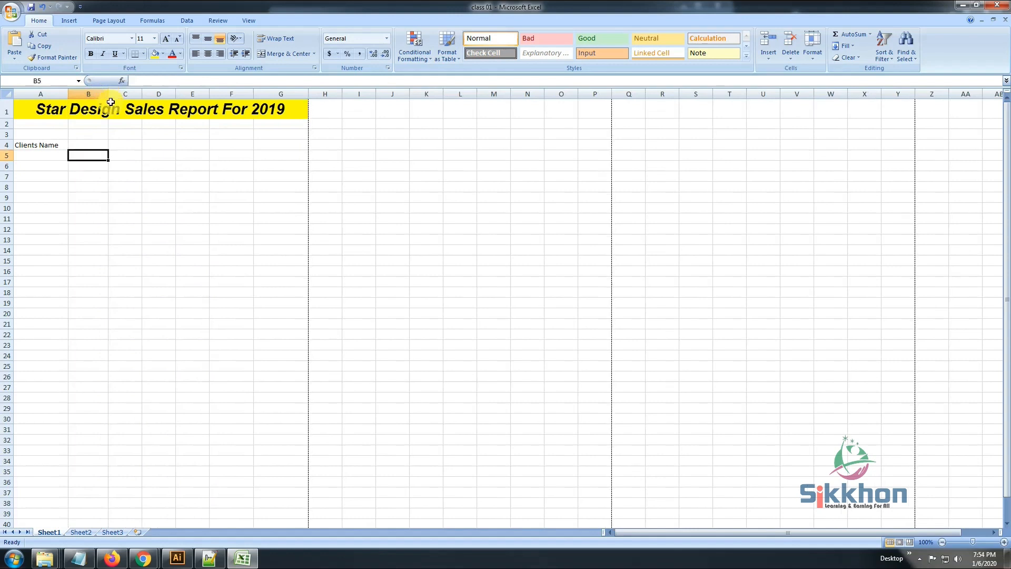
Enter the month headings Jan, Feb and Mar in cells B4, C4 and D4
left_click(89, 145)
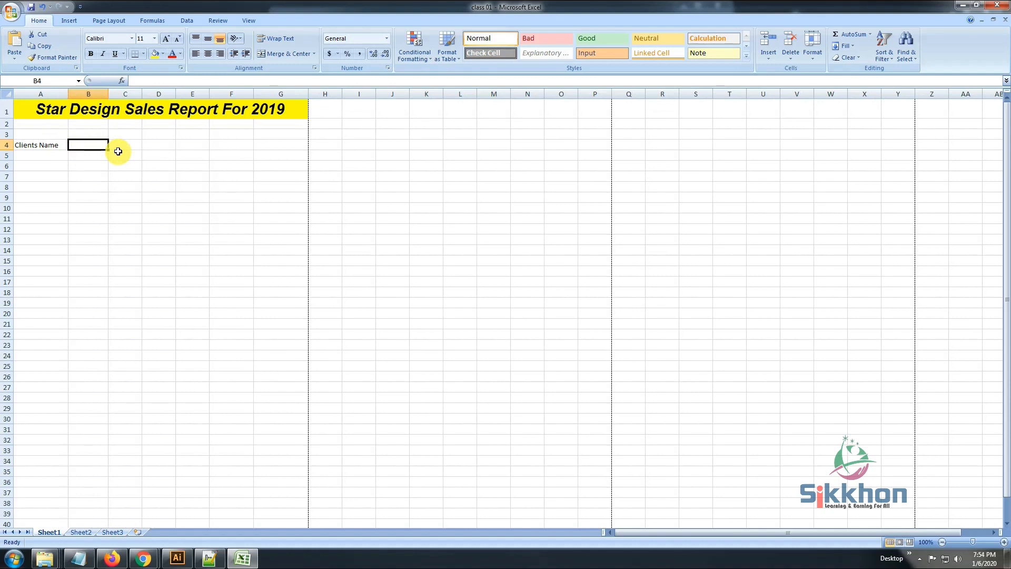
type("Jan")
key("Tab")
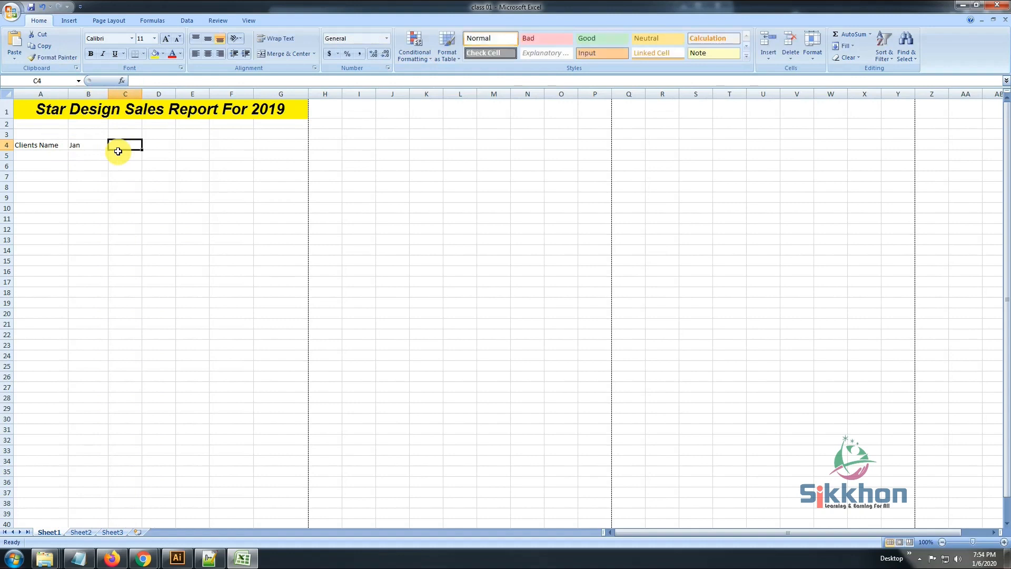
type("Feb")
key("Tab")
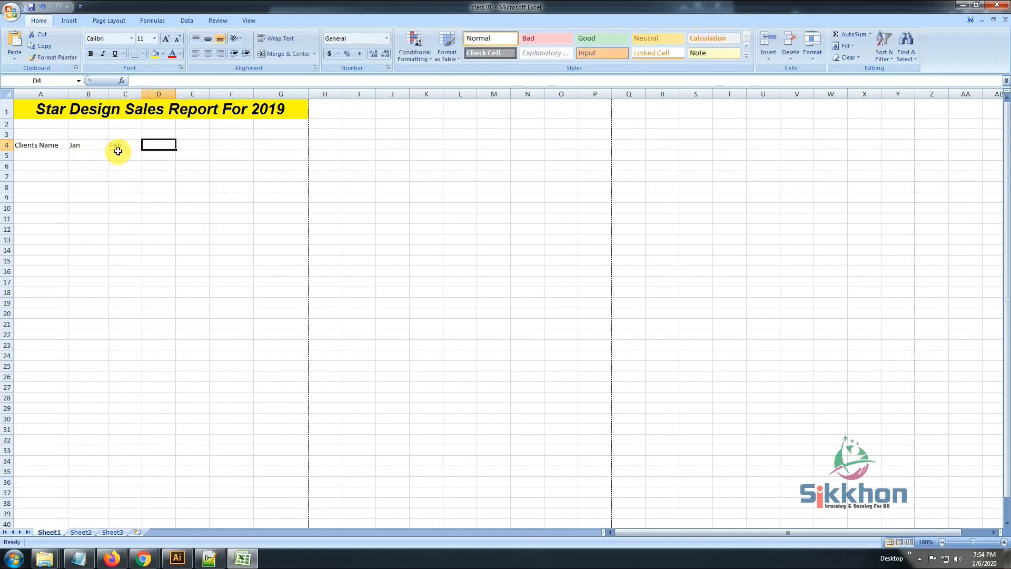
type("Mar")
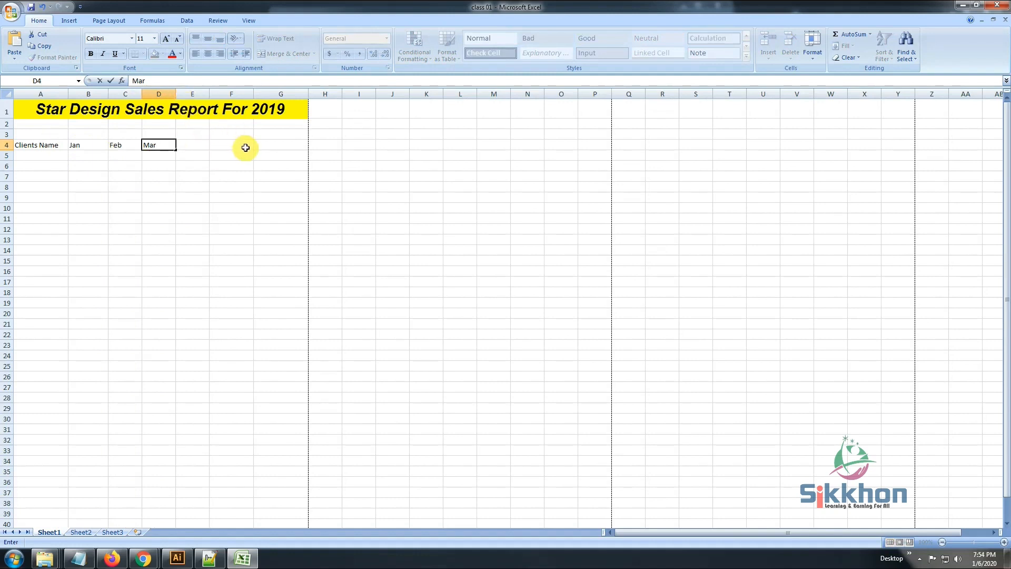
left_click(120, 166)
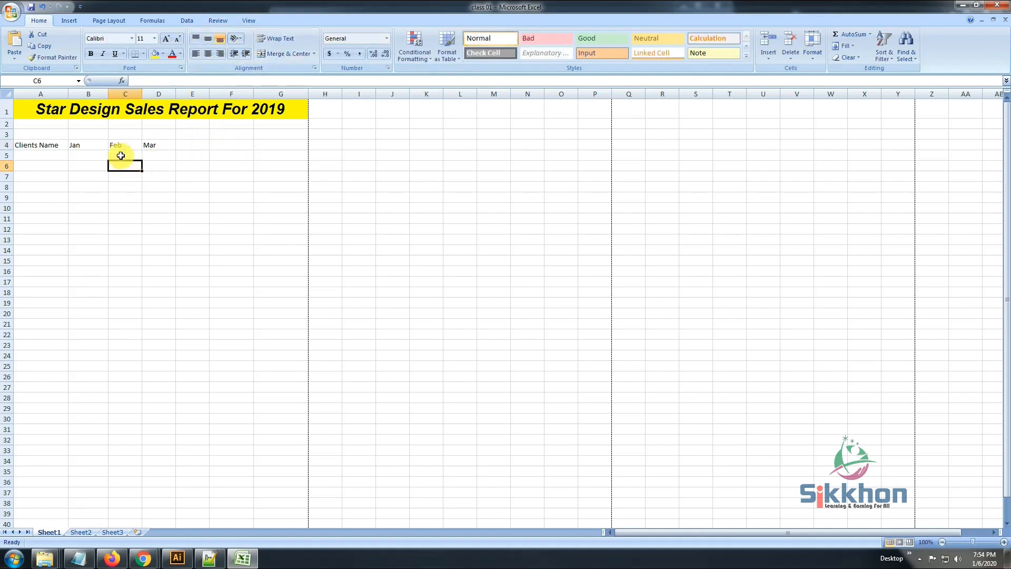
left_click(76, 145)
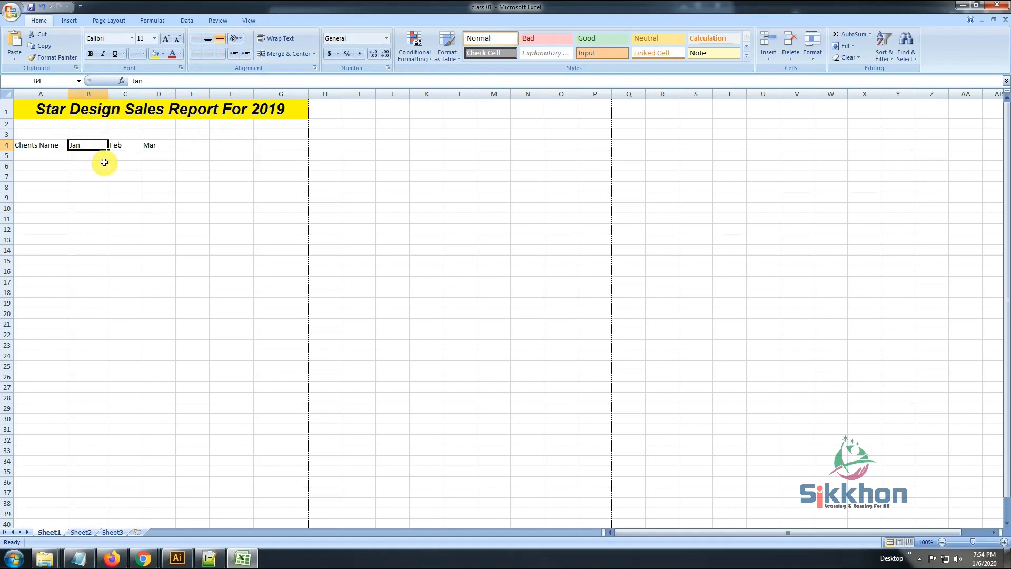
left_click(50, 145)
left_click(89, 146)
left_click(152, 144)
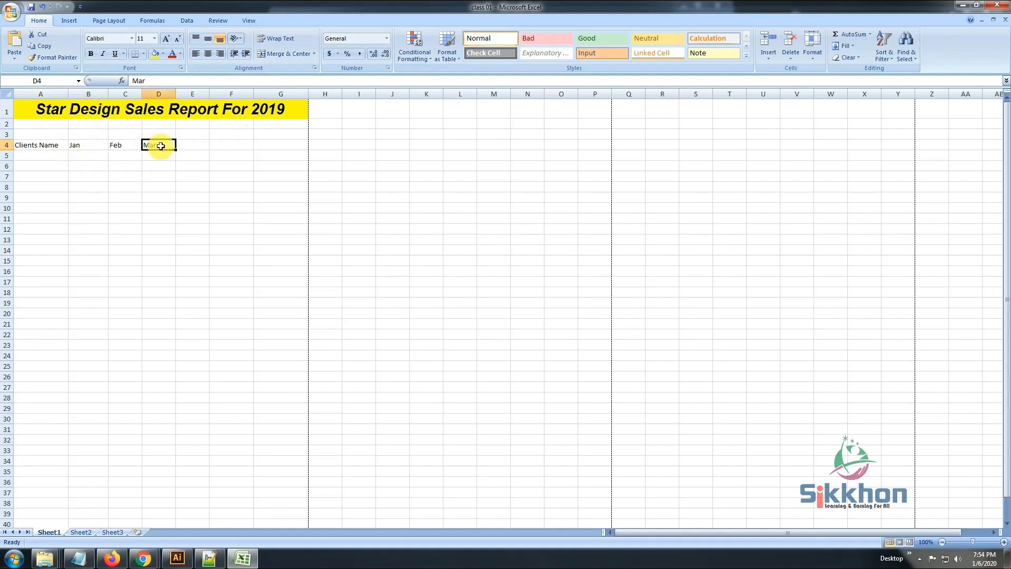
left_click(93, 145)
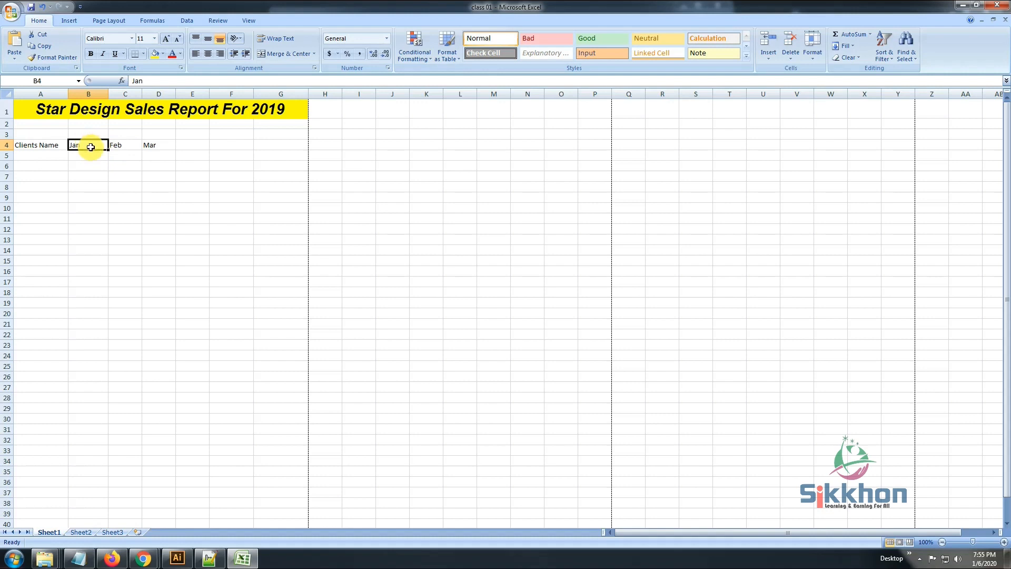
Enter the heading Balance in cell E4
left_click(189, 144)
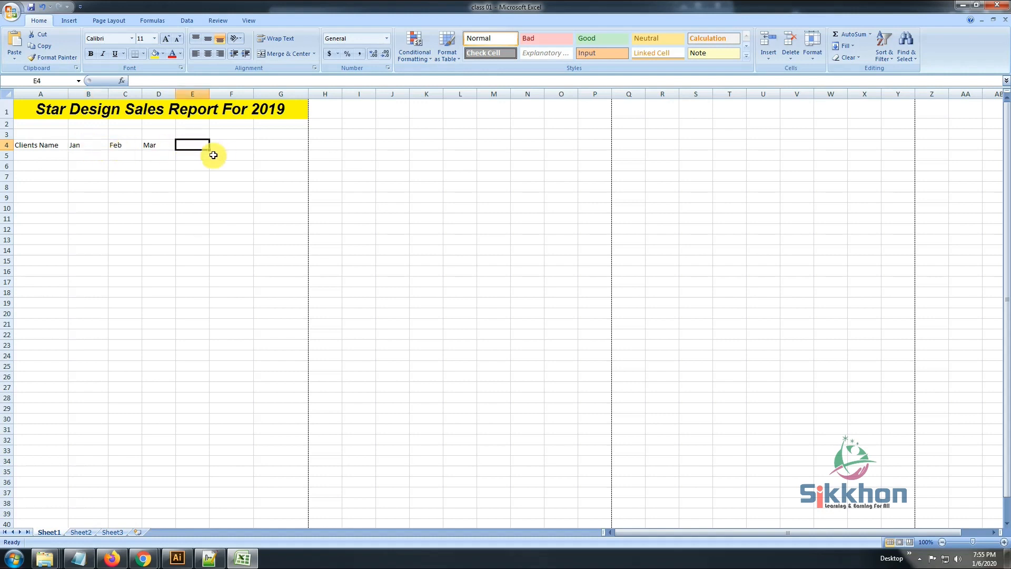
type("Balance")
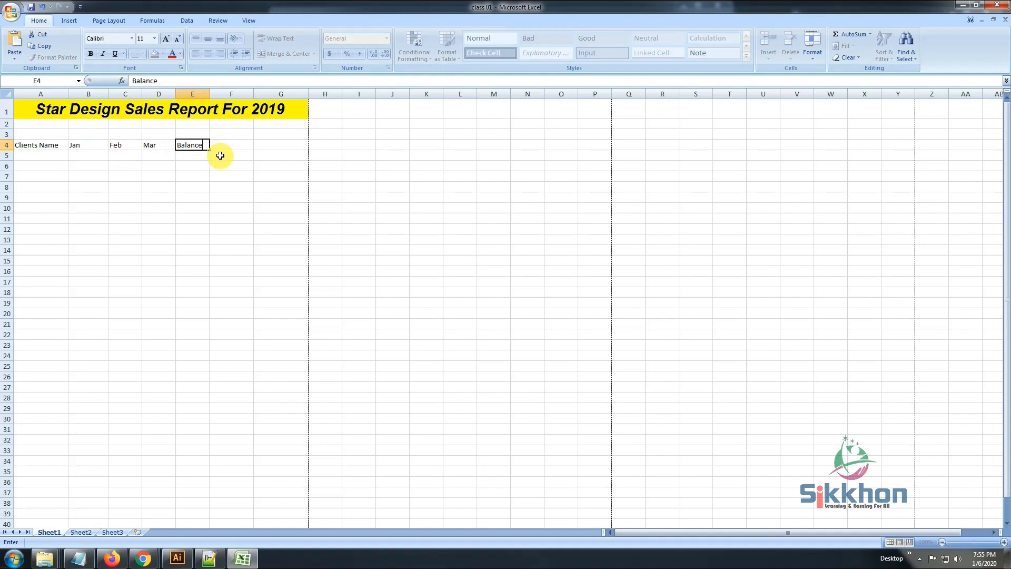
key("Tab")
Right-align the Balance heading in E4 and widen column E slightly
left_click(201, 143)
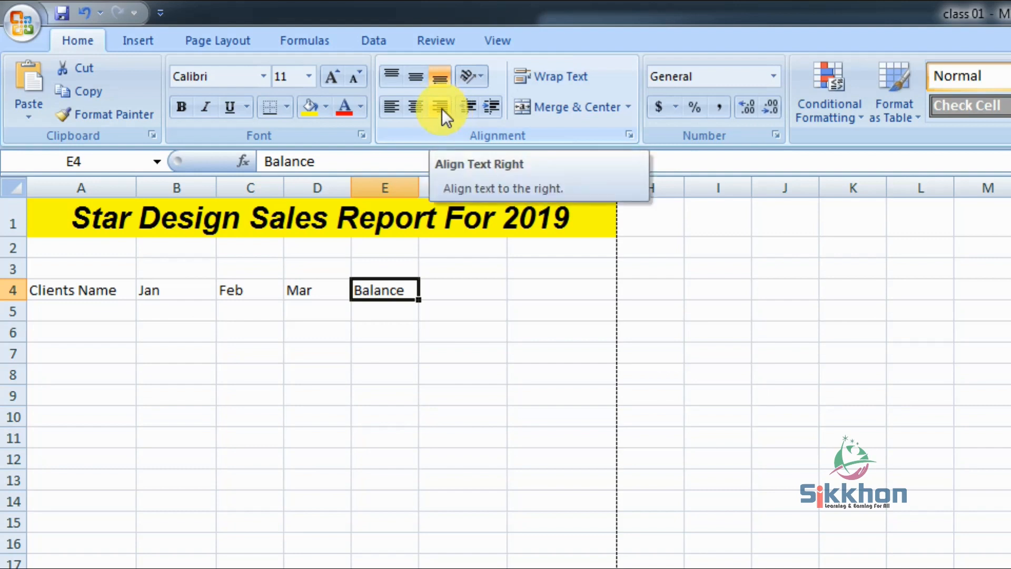
left_click(442, 109)
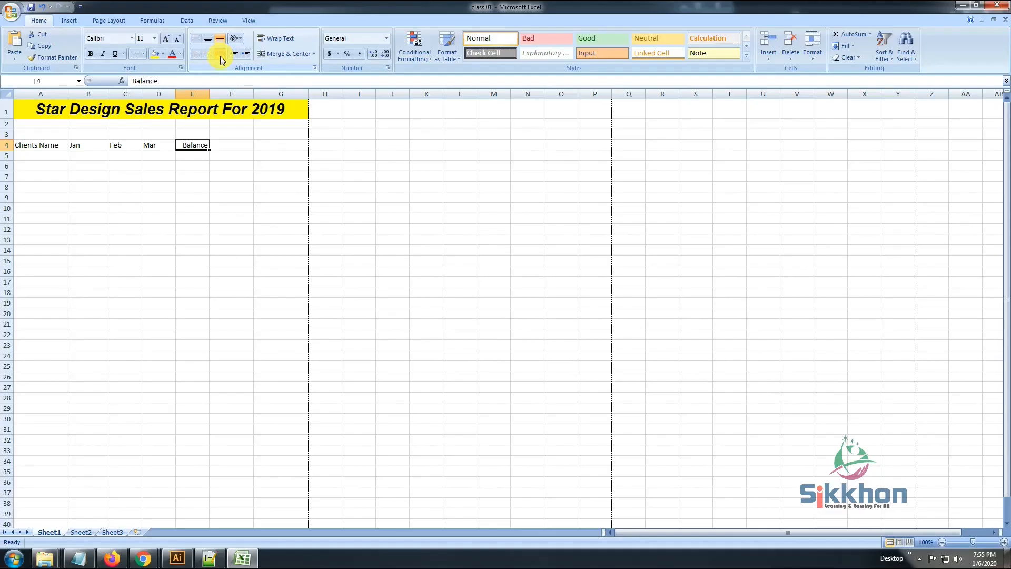
left_click_drag(211, 94, 221, 94)
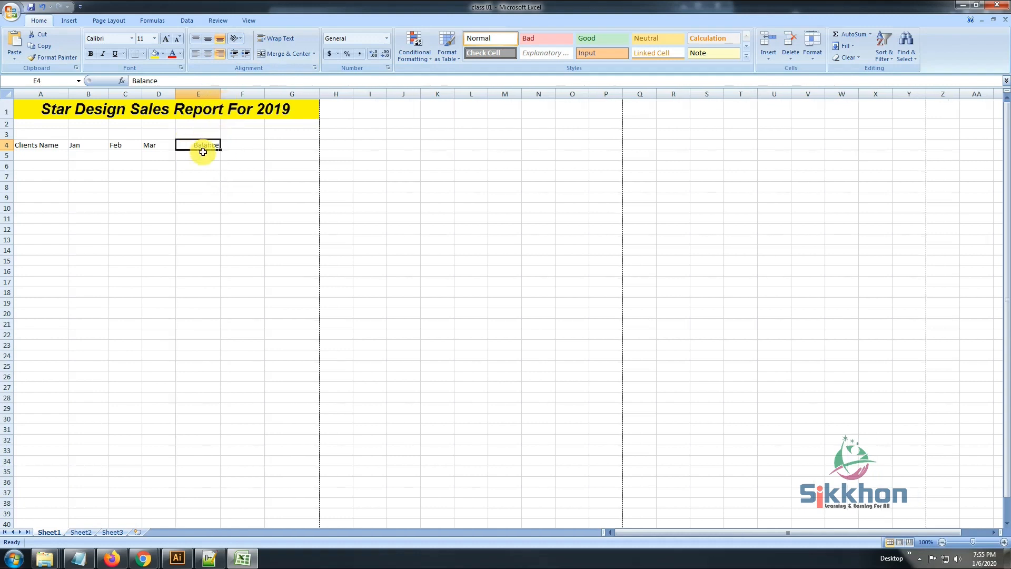
Try center alignment on the Mar heading in D4 and return it to left alignment
left_click(154, 148)
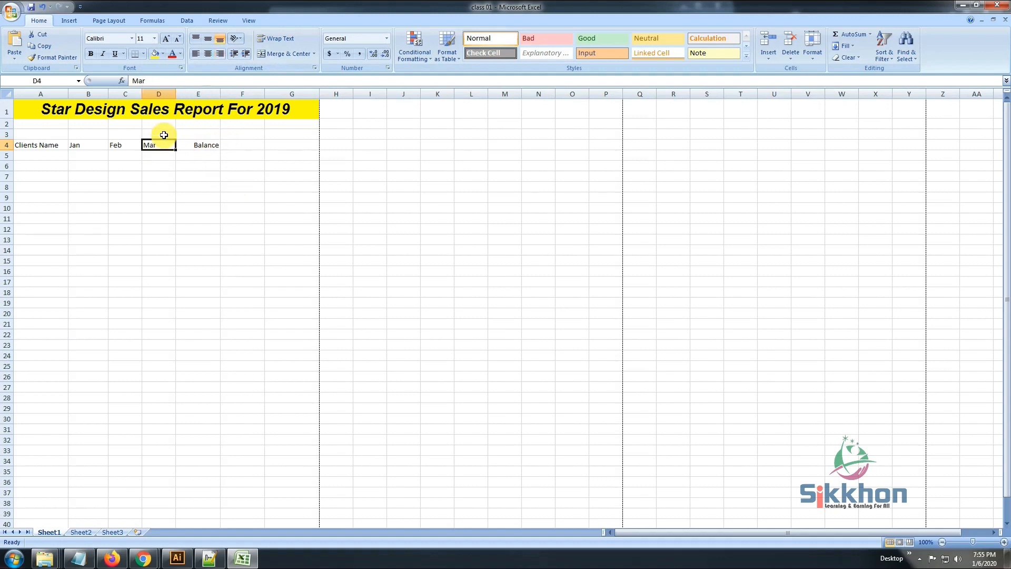
left_click(210, 53)
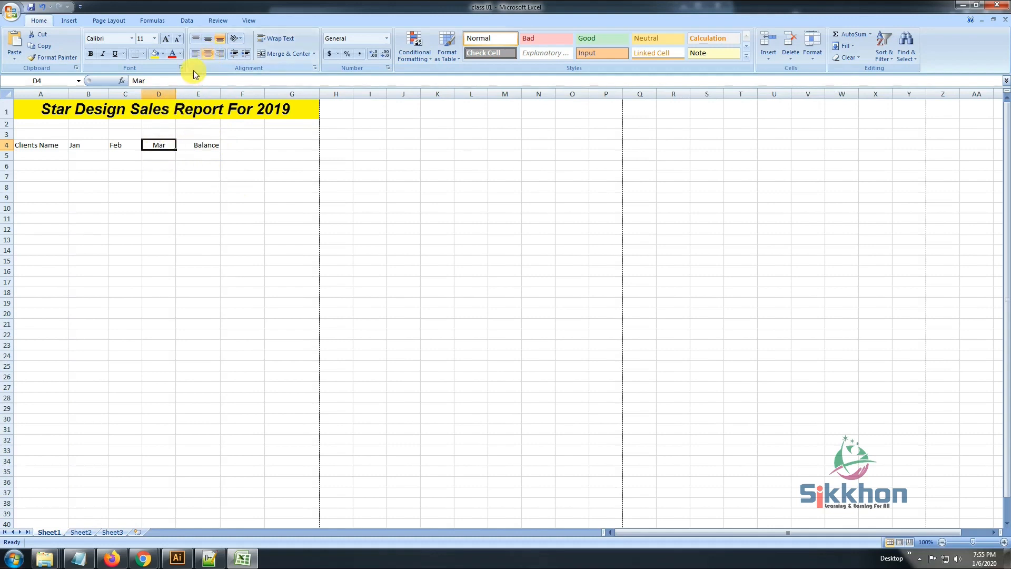
left_click(195, 55)
Try left alignment on the merged report title in row 1 and return it to center alignment
left_click(74, 108)
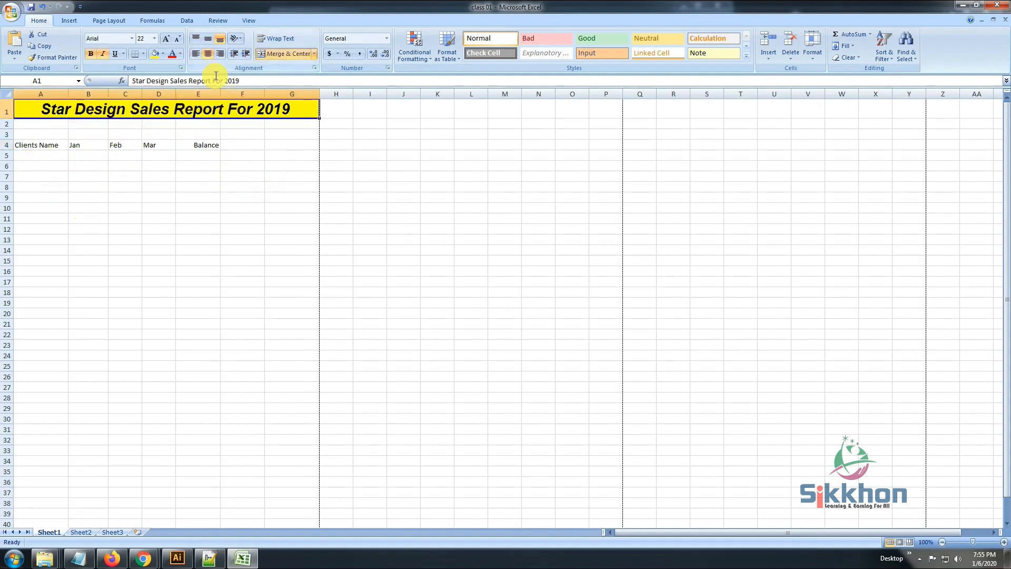
left_click(195, 53)
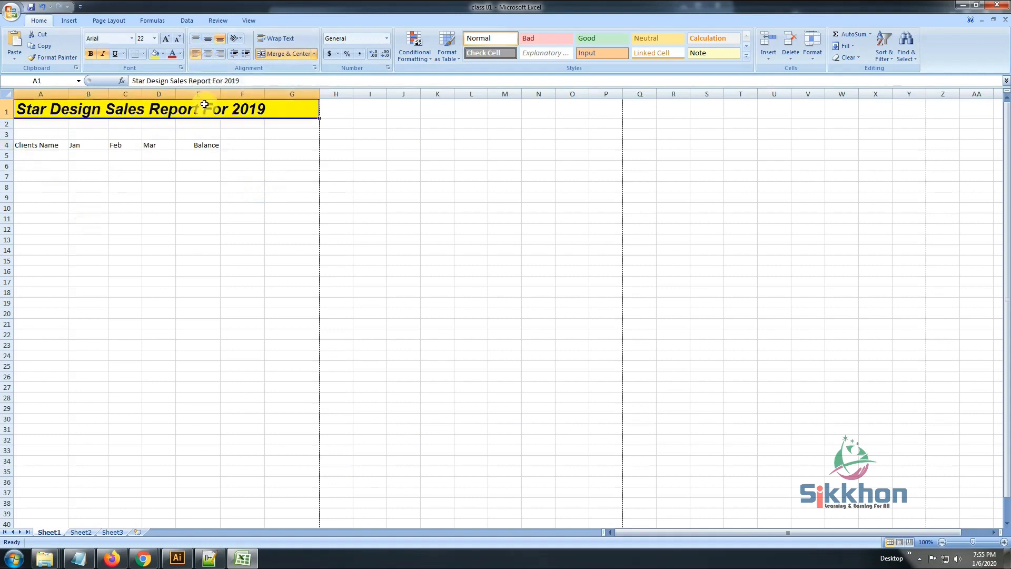
left_click(208, 55)
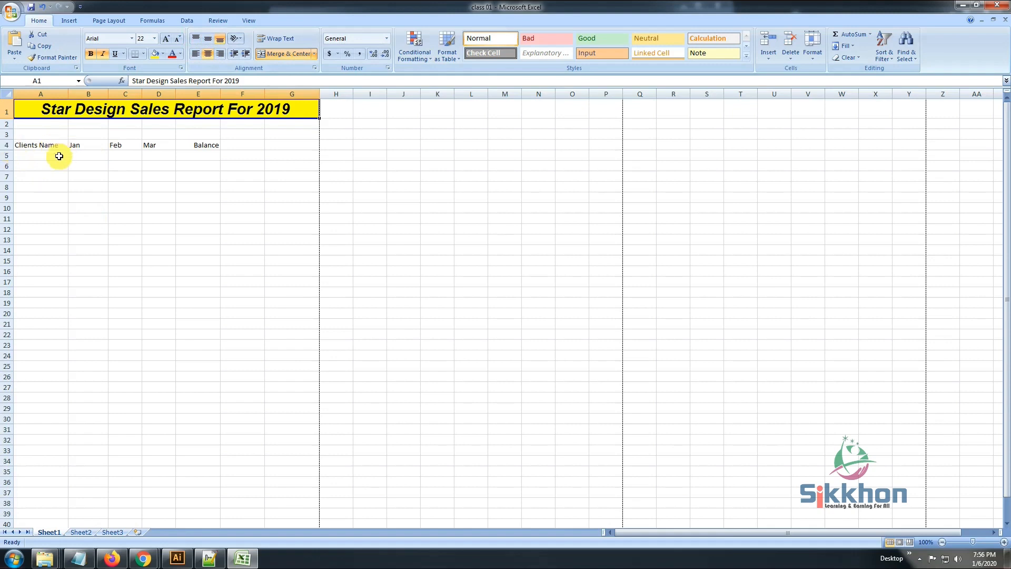
Increase the height of row 4 to about three times that of a normal row
left_click_drag(8, 150, 8, 159)
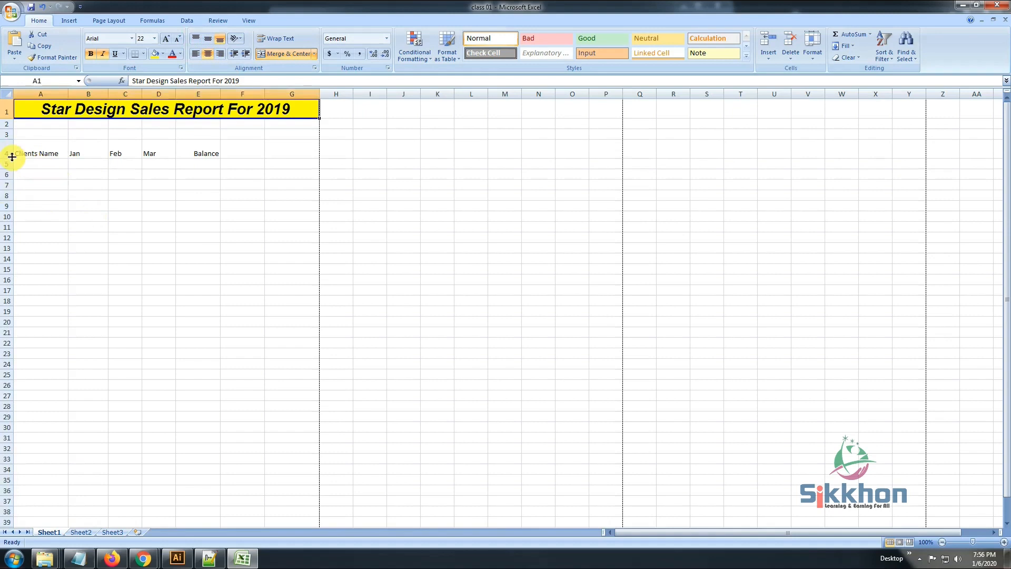
left_click_drag(7, 157, 6, 173)
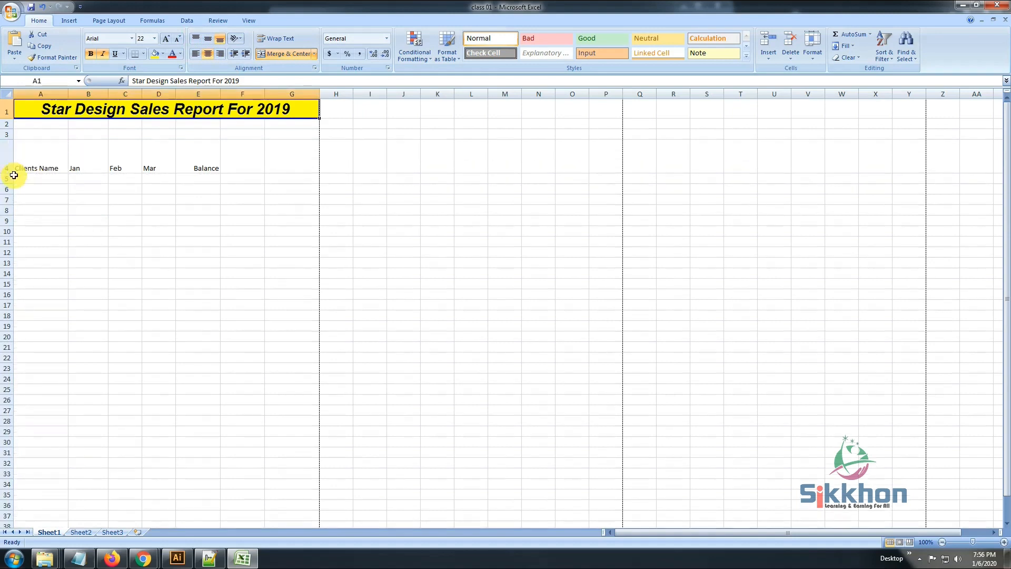
left_click(24, 167)
left_click(82, 167)
left_click(134, 167)
left_click(150, 168)
type("Mar")
left_click(222, 168)
Align the Balance heading vertically to the middle of its cell and the Feb heading to the top
left_click(216, 168)
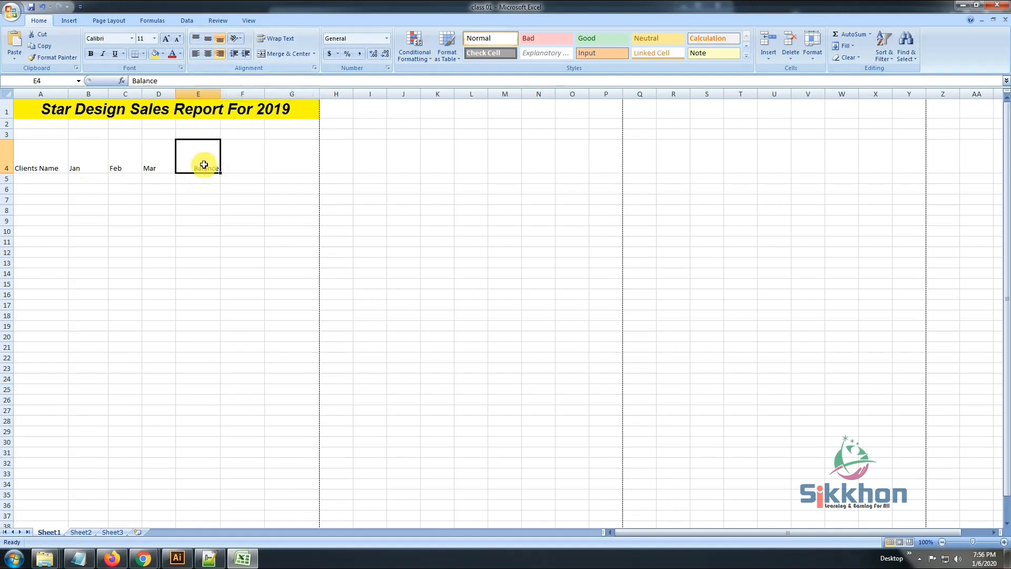
left_click(209, 39)
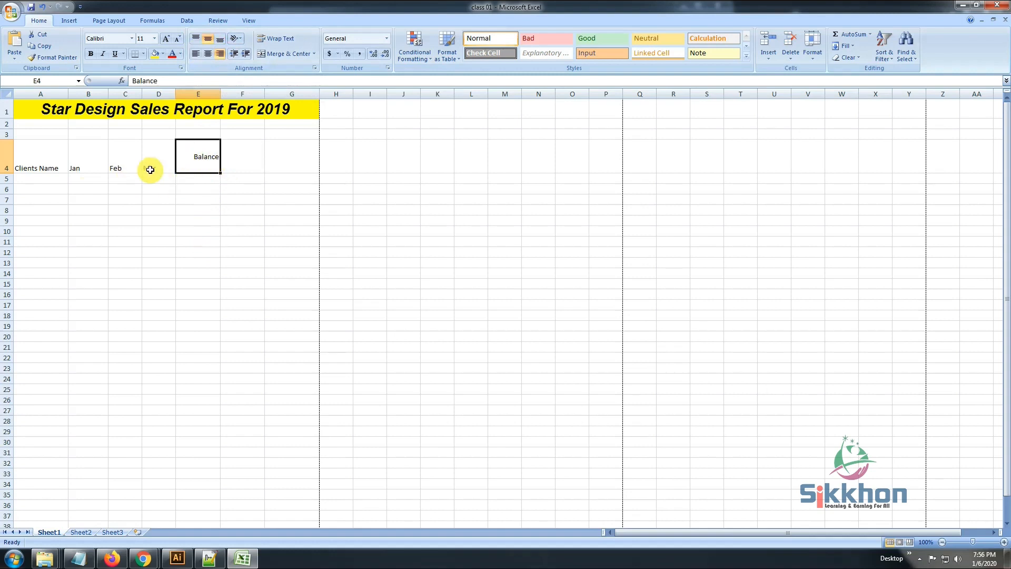
left_click(128, 168)
left_click(196, 39)
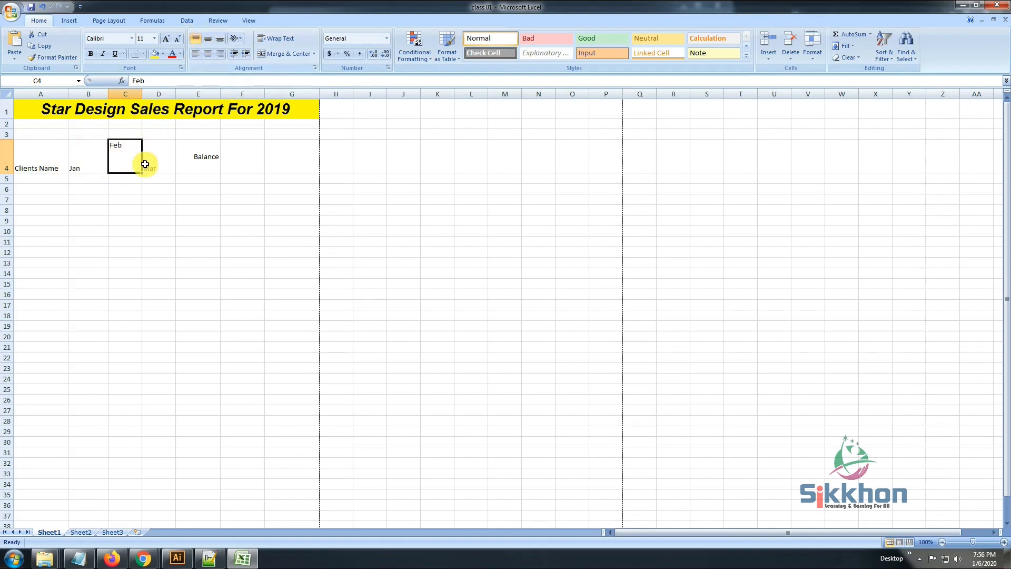
Widen column C slightly and try centering the Feb heading horizontally before setting it to left alignment
left_click_drag(142, 100, 152, 100)
left_click(207, 57)
left_click(195, 56)
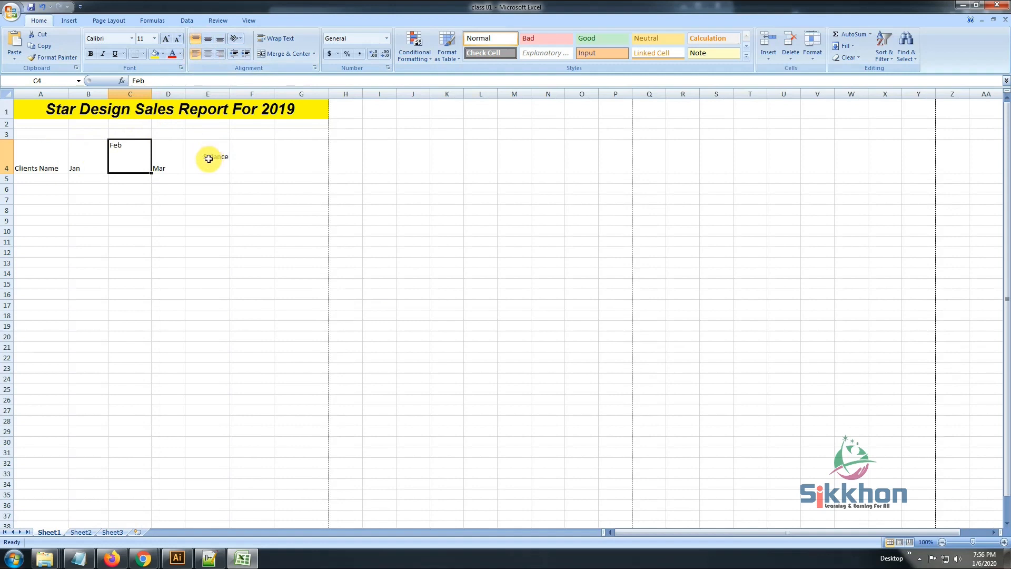
Reduce row 4 to slightly more than normal row height and middle-align the headings in A4:E4 vertically
left_click_drag(8, 174, 8, 151)
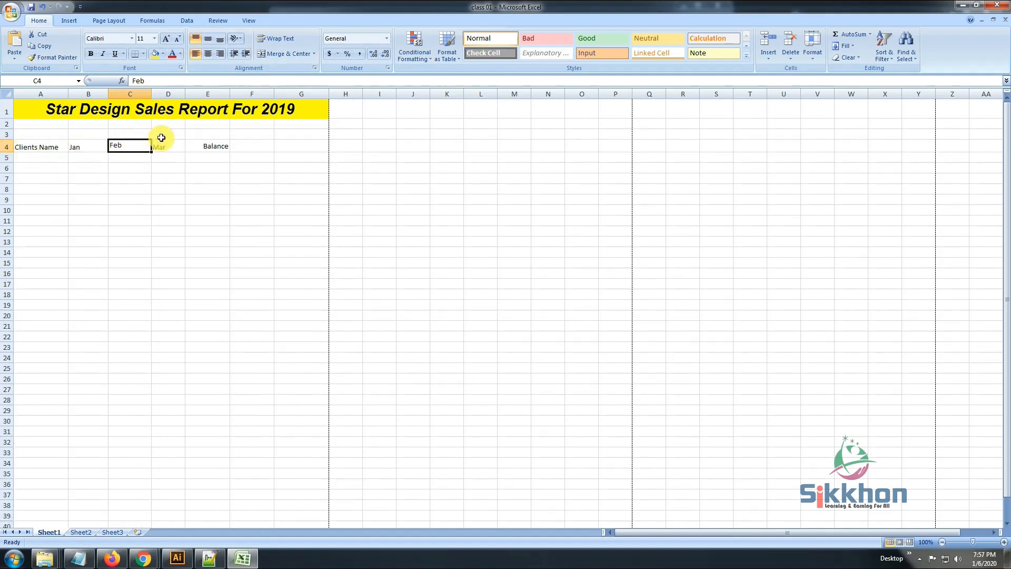
left_click(181, 144)
left_click_drag(206, 146, 23, 148)
left_click(220, 39)
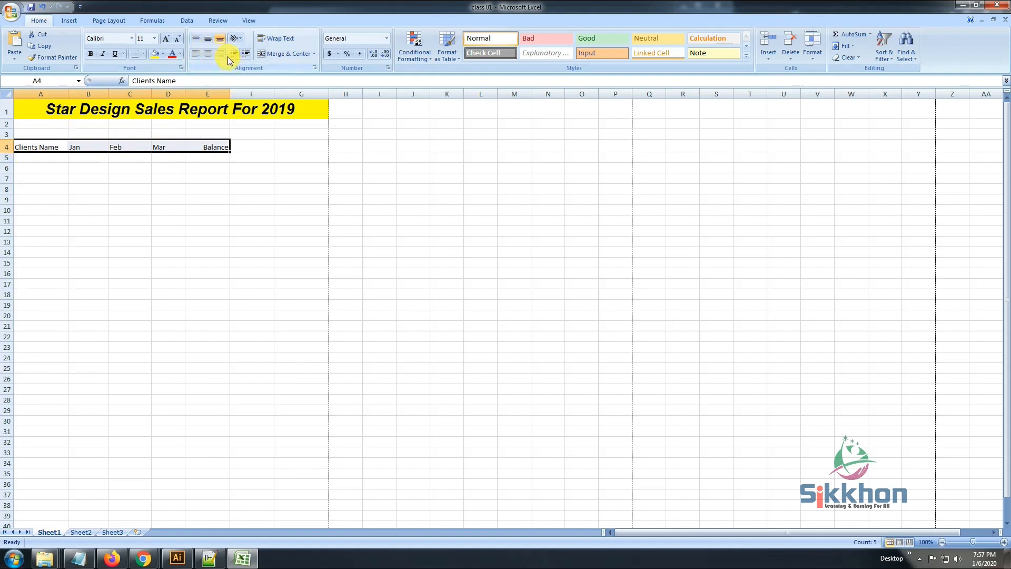
left_click(203, 38)
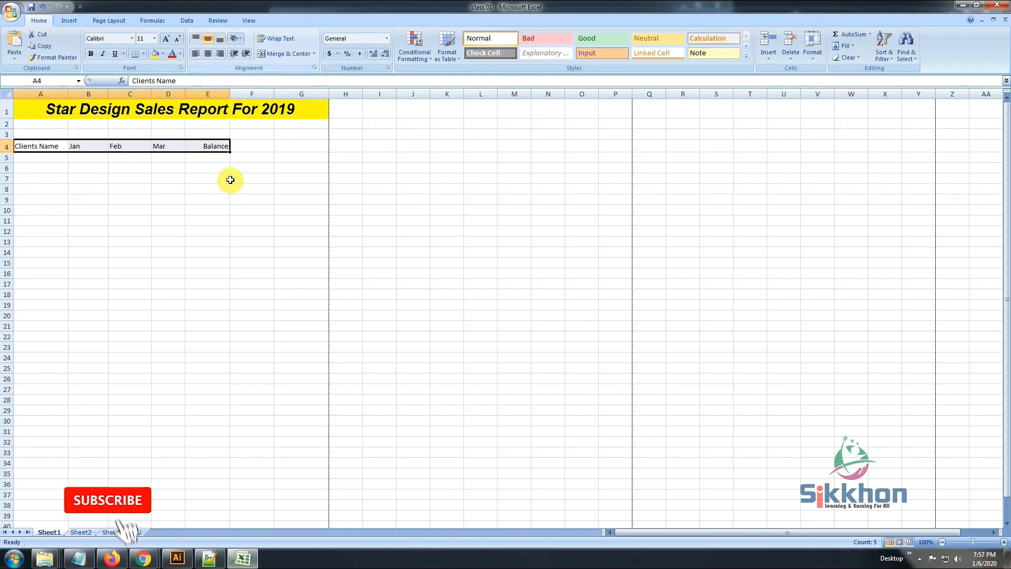
left_click(211, 189)
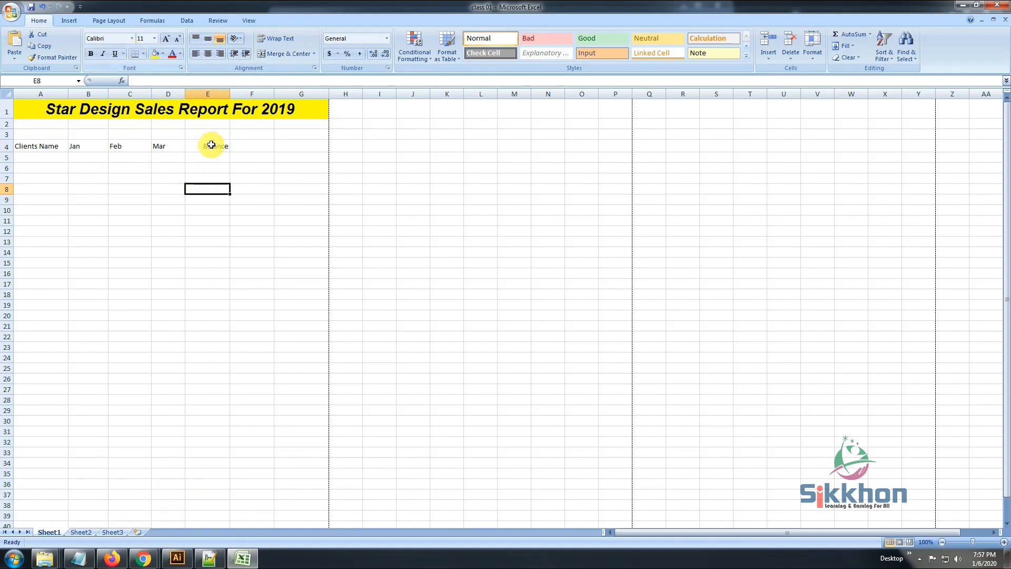
left_click(62, 111)
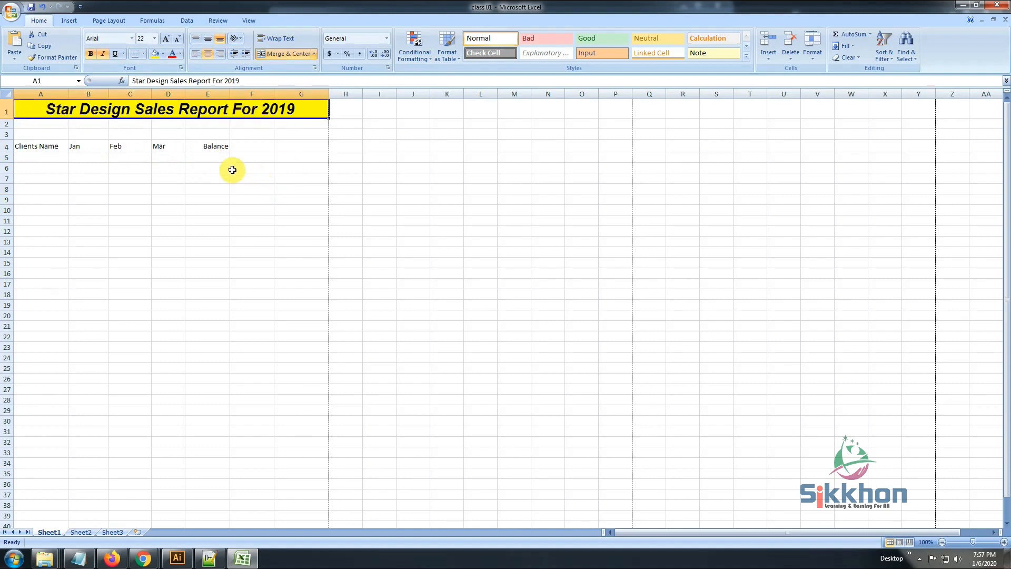
left_click(32, 149)
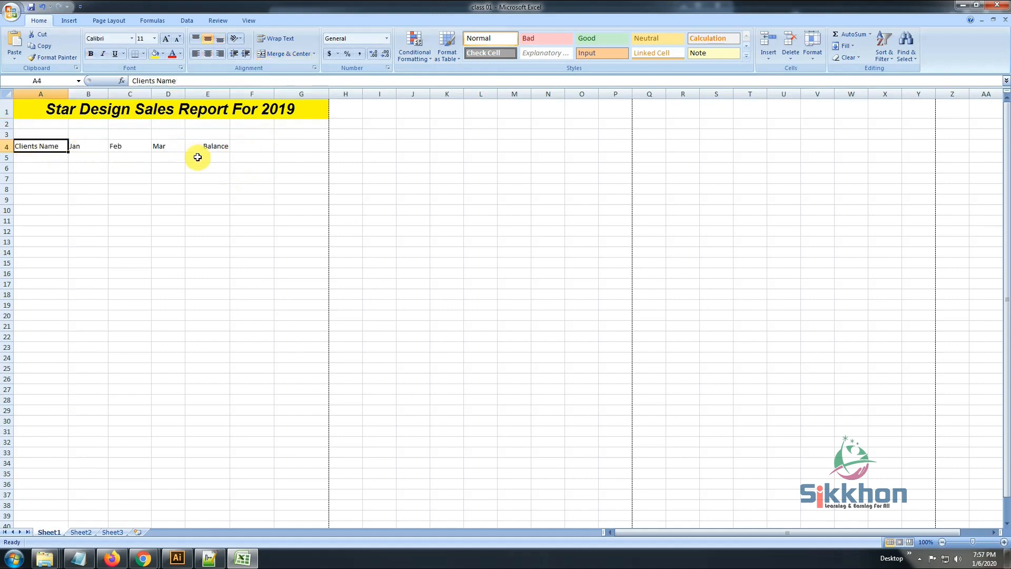
Enter three clients' names in cells A5 to A7 under the Clients Name heading
left_click(54, 161)
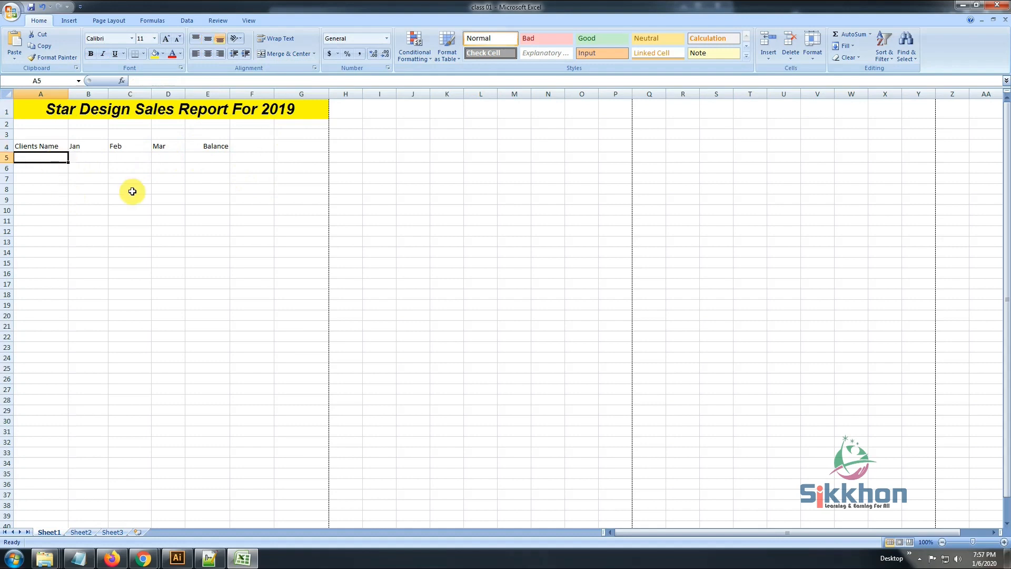
type("Md Al Amin")
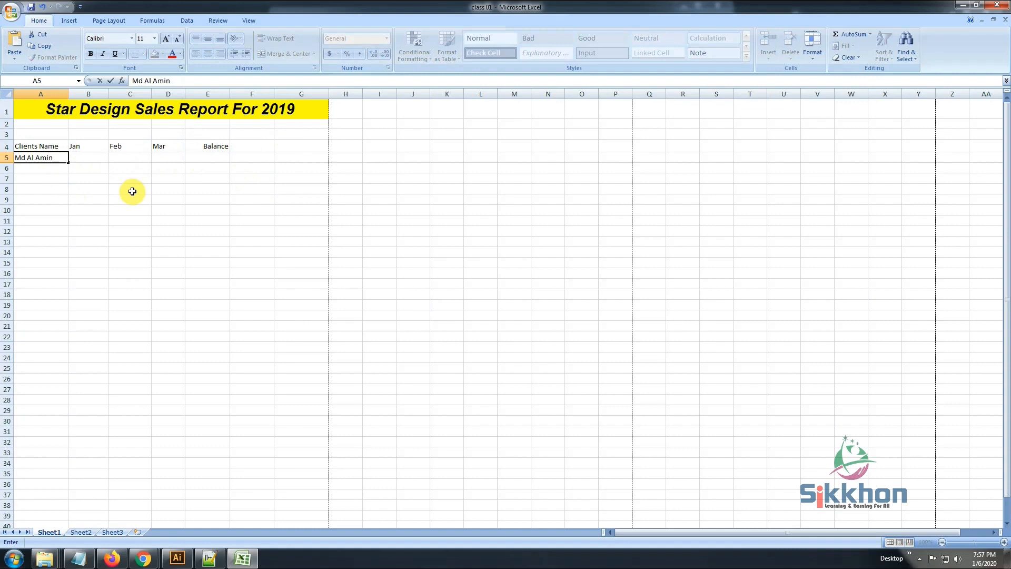
key("Return")
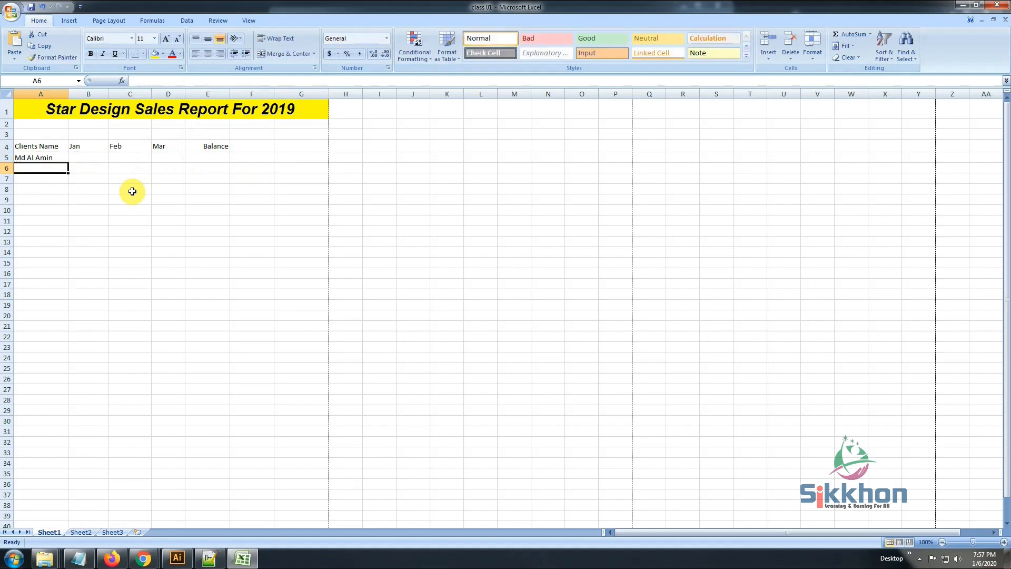
type("Md")
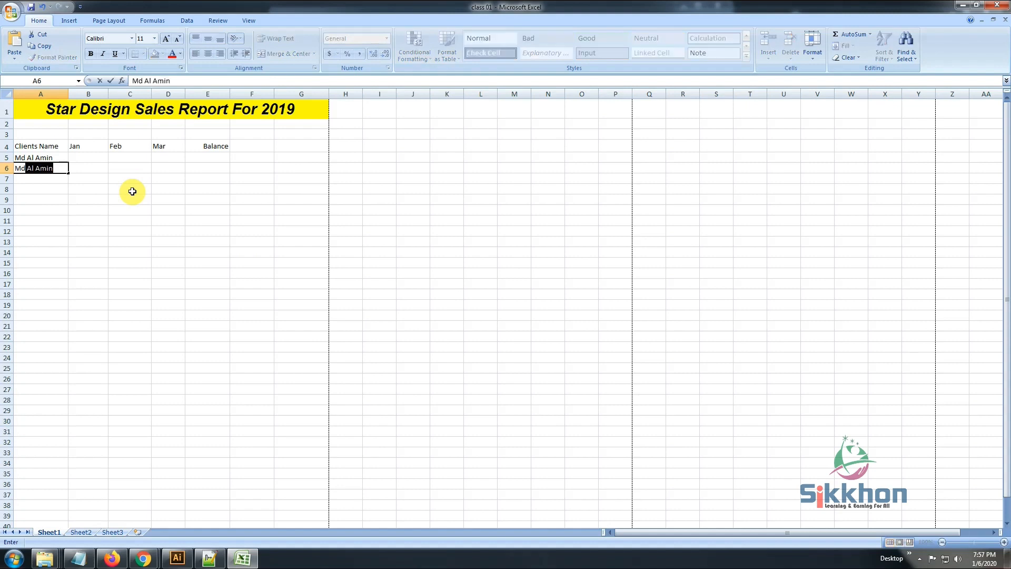
type(" kabir Hossain")
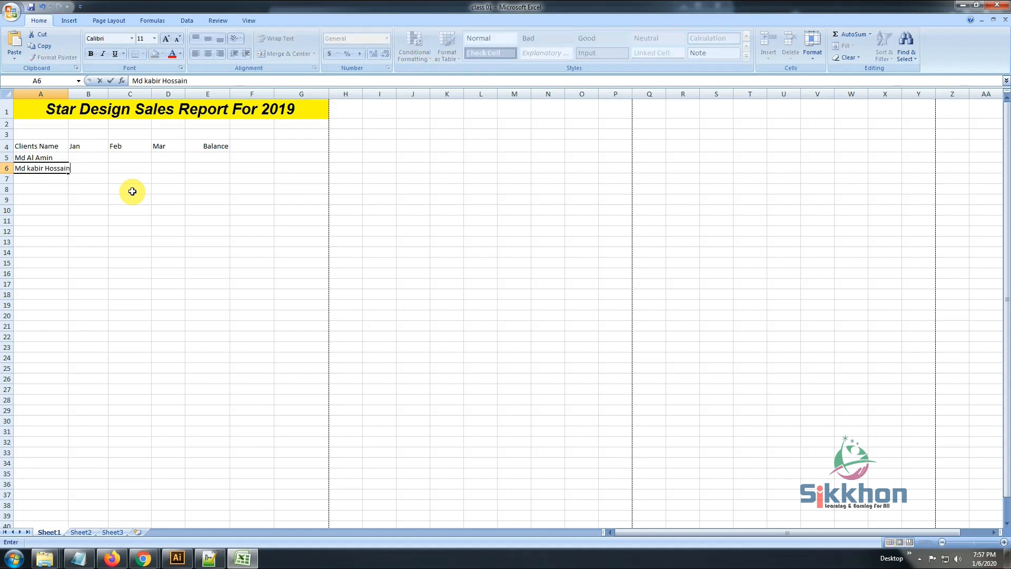
key("Return")
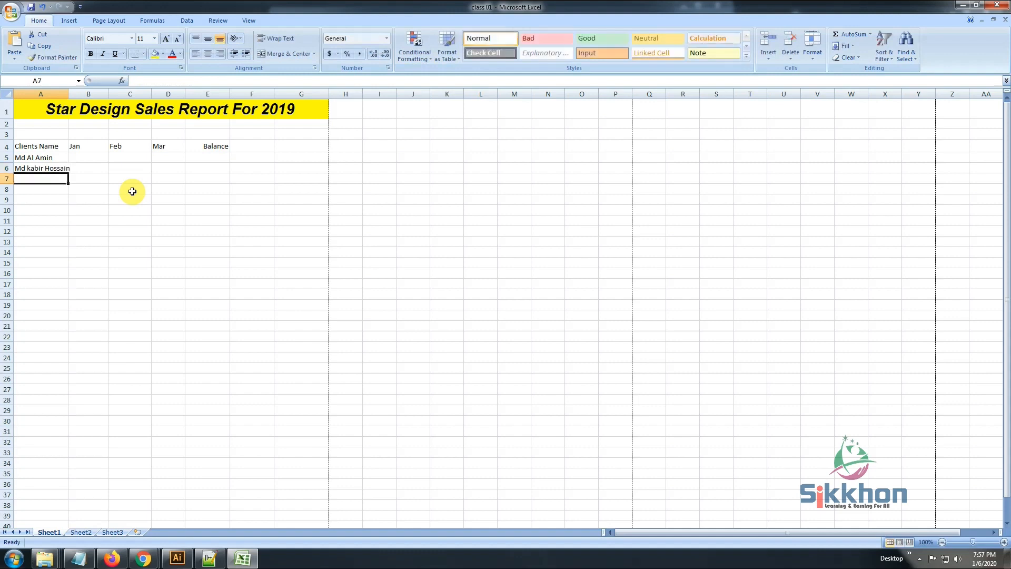
type("Sabuj Hossain")
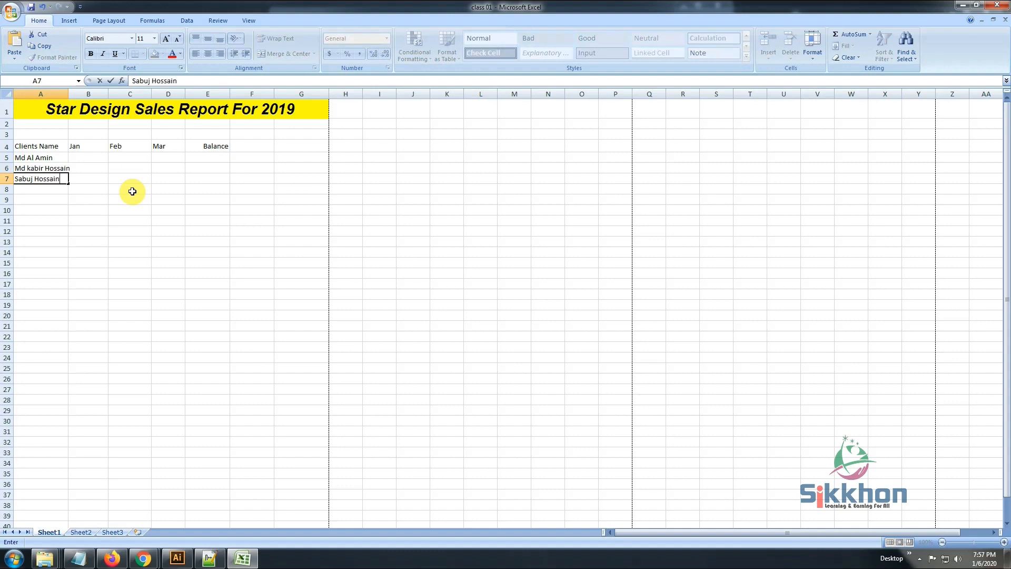
left_click(96, 198)
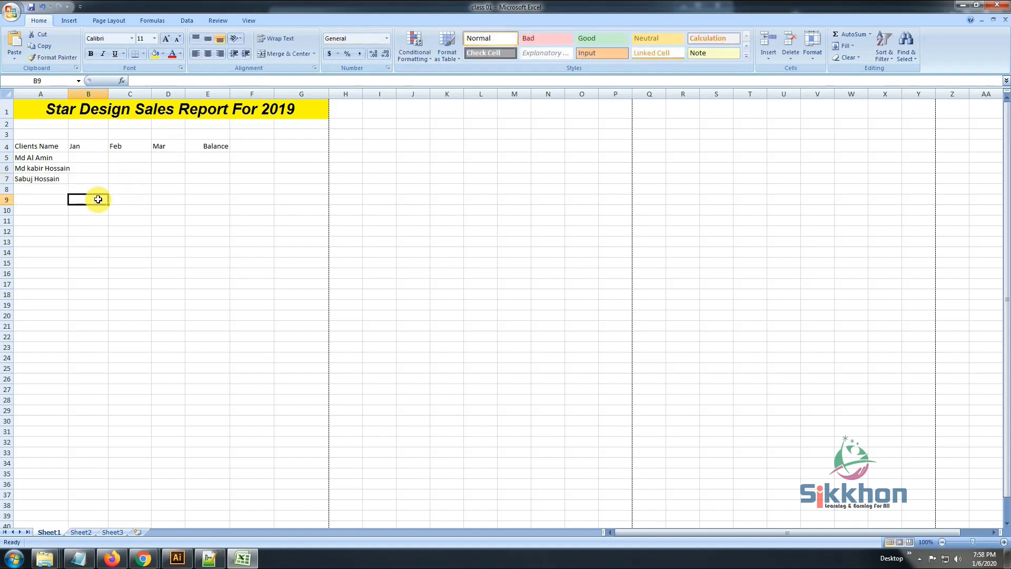
Widen column A slightly so that the longest client name in A6 fits inside its cell
left_click(57, 169)
left_click_drag(68, 94, 72, 94)
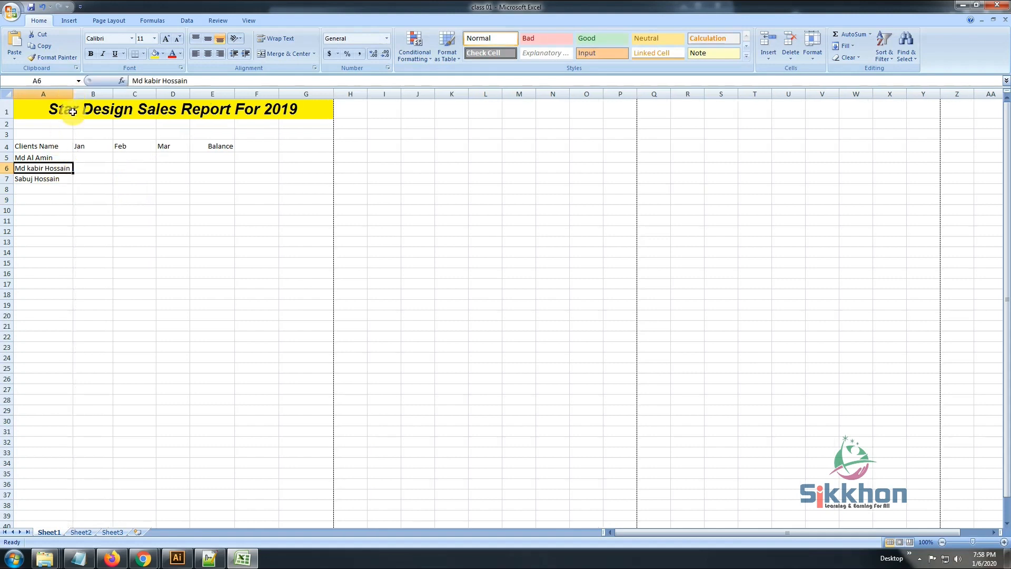
left_click(89, 160)
Enter the first client's sales in row 5: 50,000 for Jan, 40000 for Feb and 80000 for Mar
left_click(49, 158)
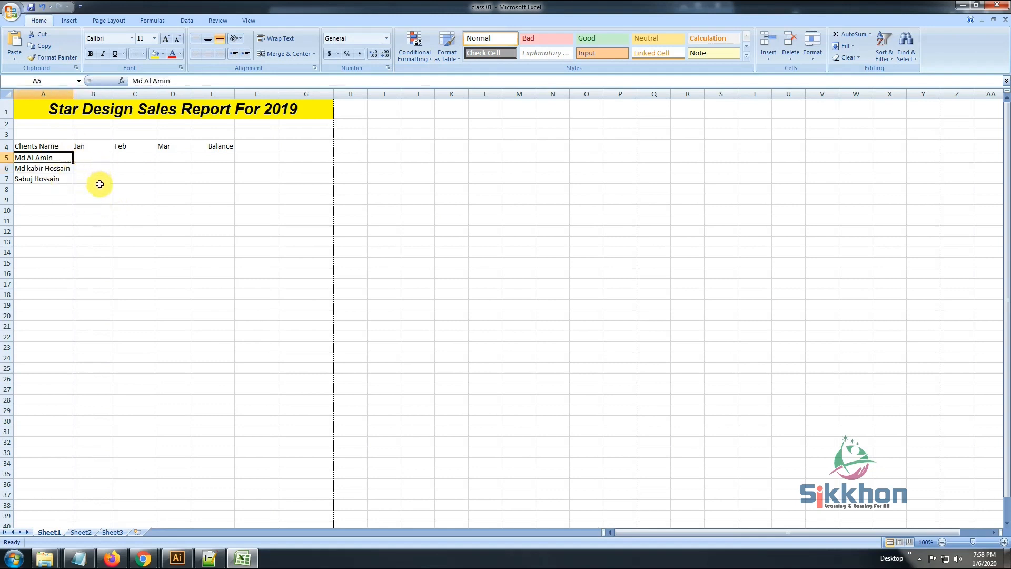
key("Right")
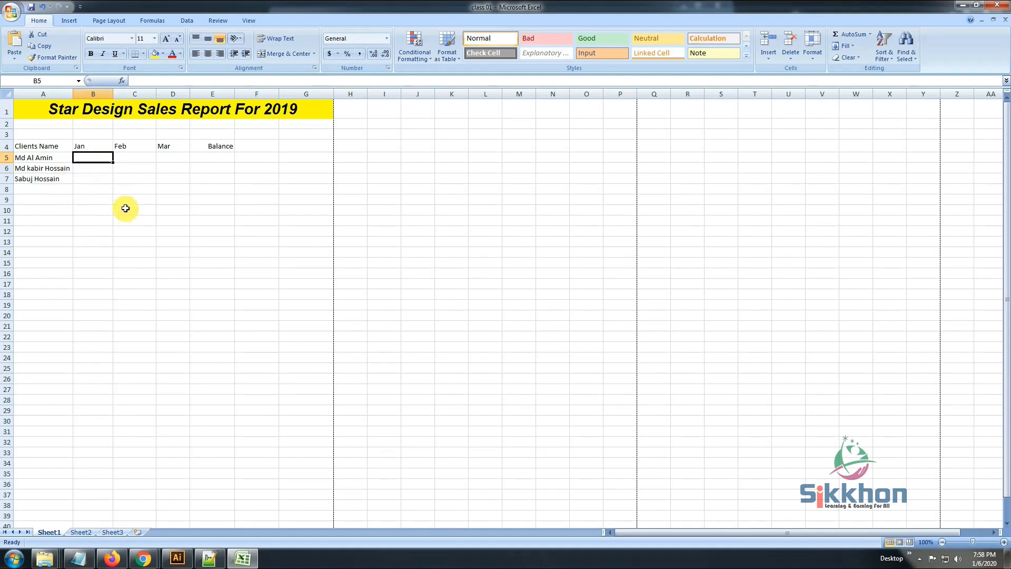
type("50")
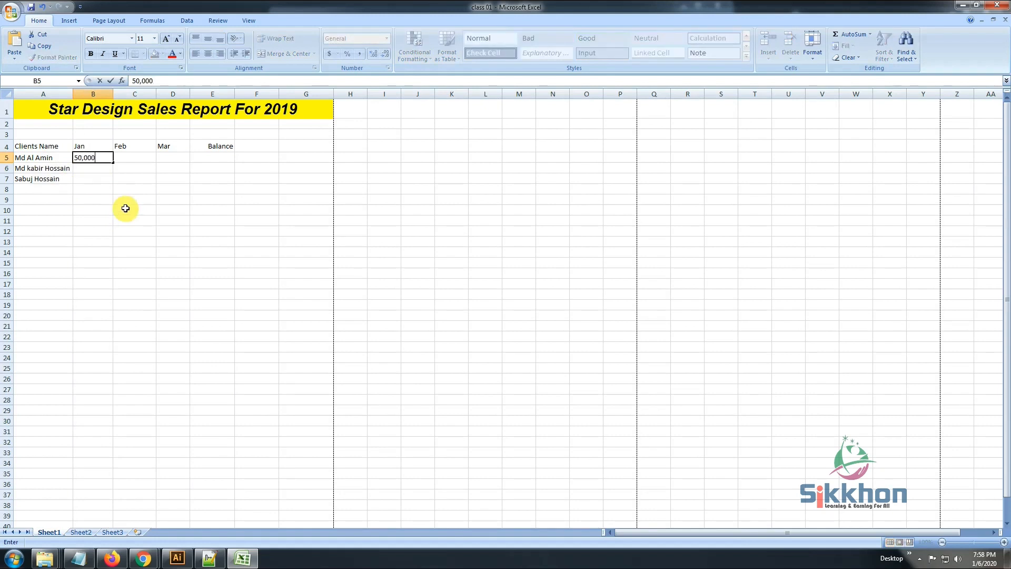
key("Left")
key("Right")
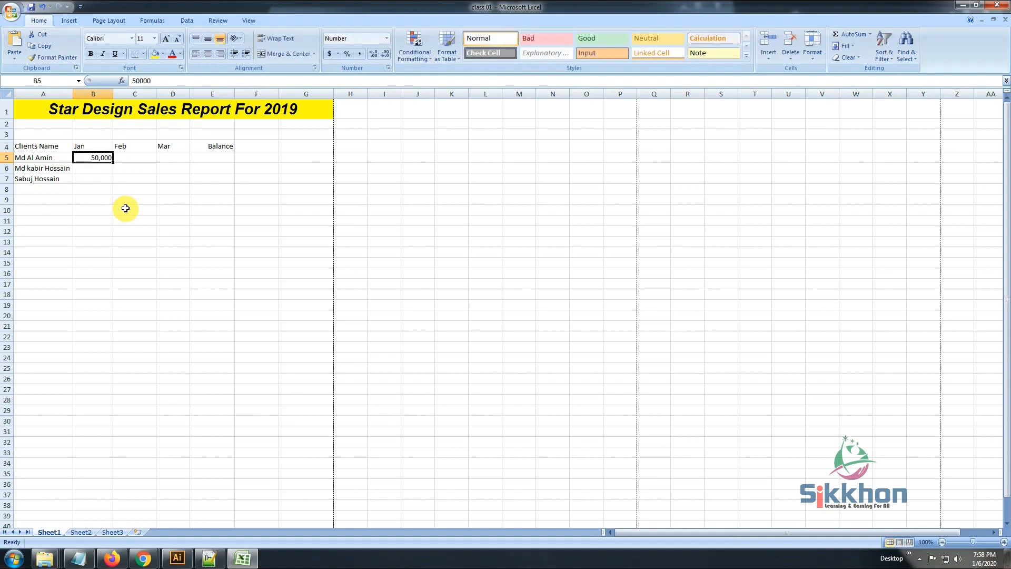
key("Right")
type("4")
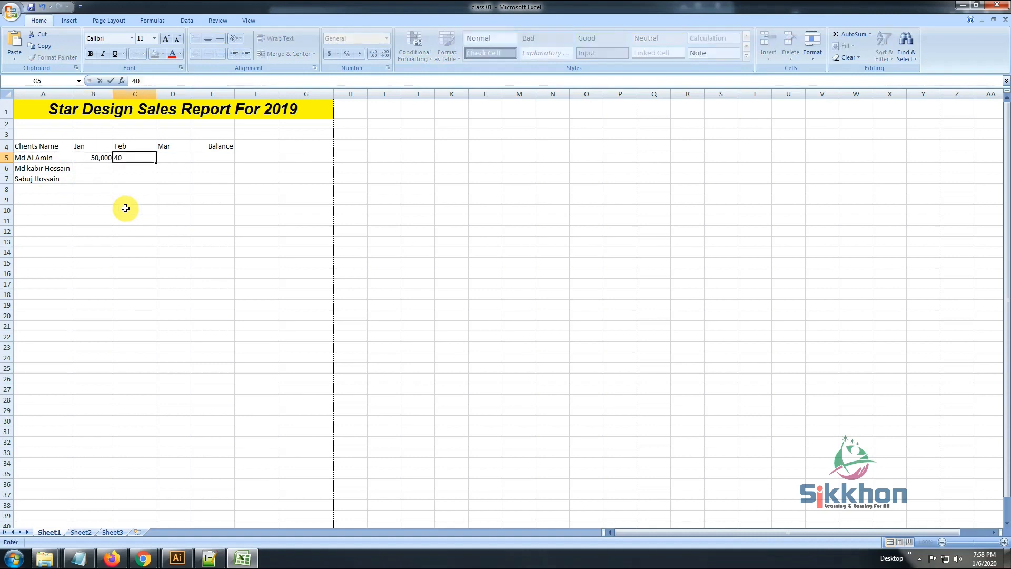
type("0000")
key("Right")
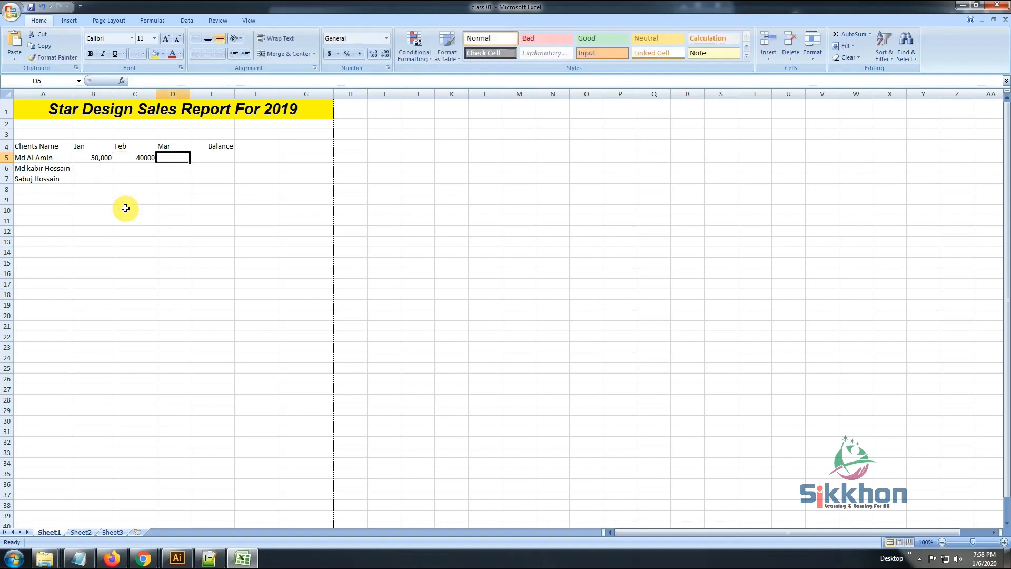
type("80")
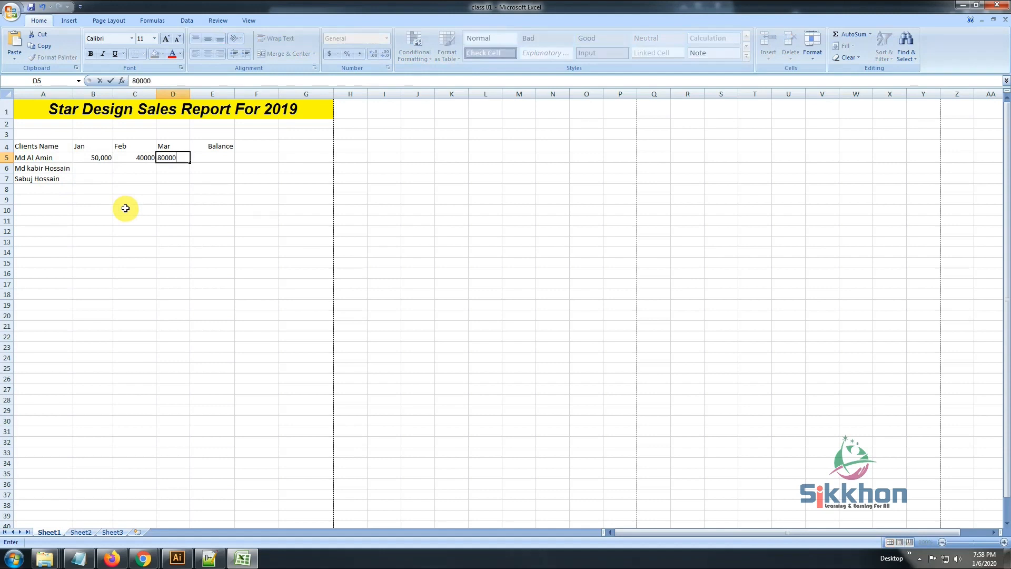
type("000")
key("Right")
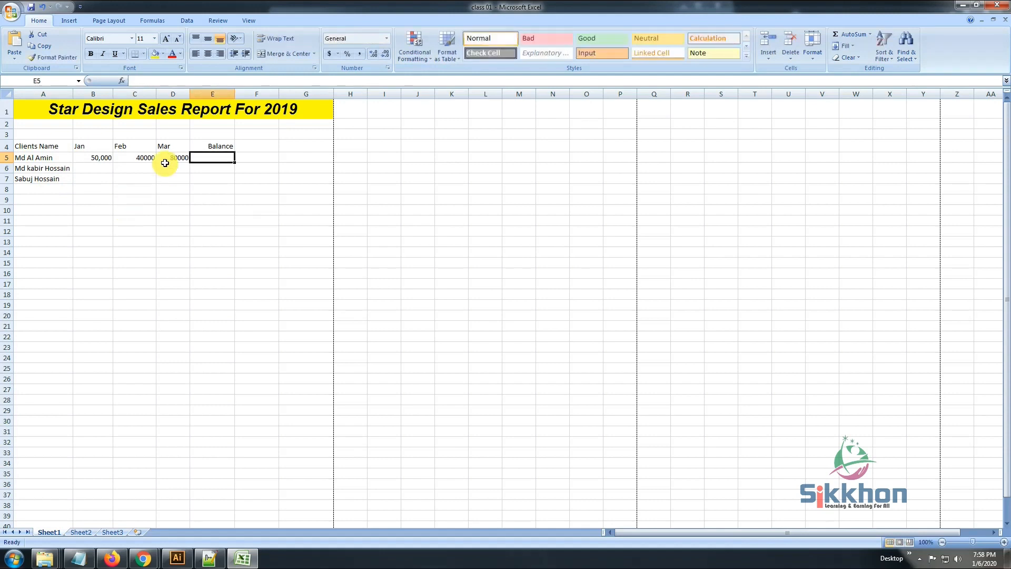
Right-align the Jan, Feb and Mar headings in B4:D4 to match the figures below them
left_click(84, 158)
left_click(119, 158)
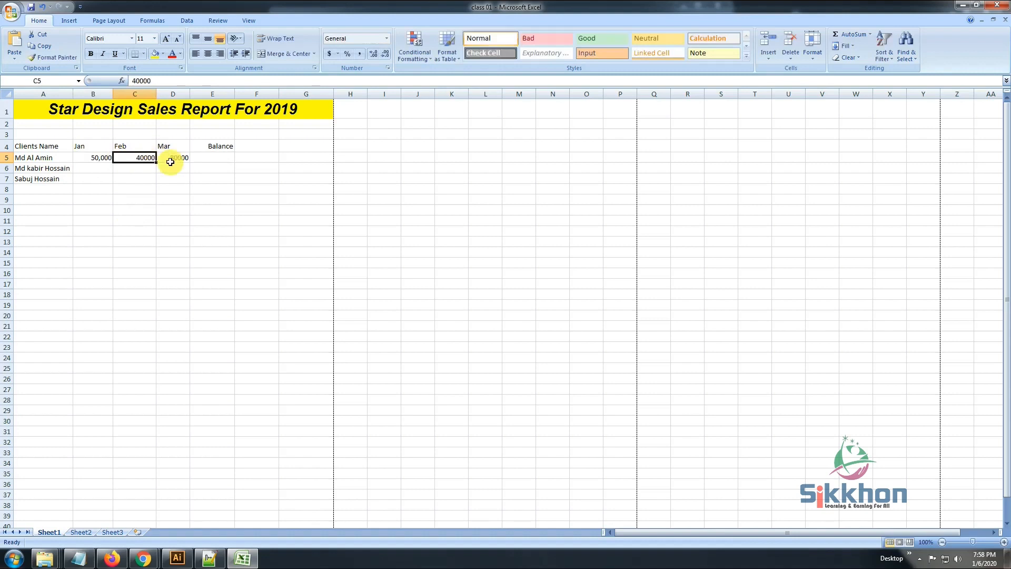
left_click(90, 158)
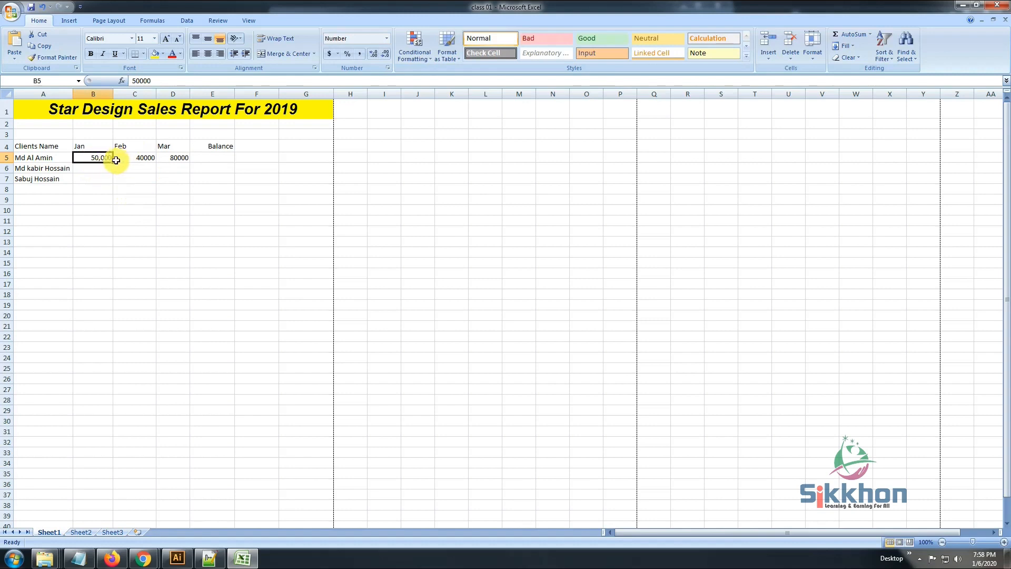
left_click(103, 148)
left_click_drag(103, 149, 164, 146)
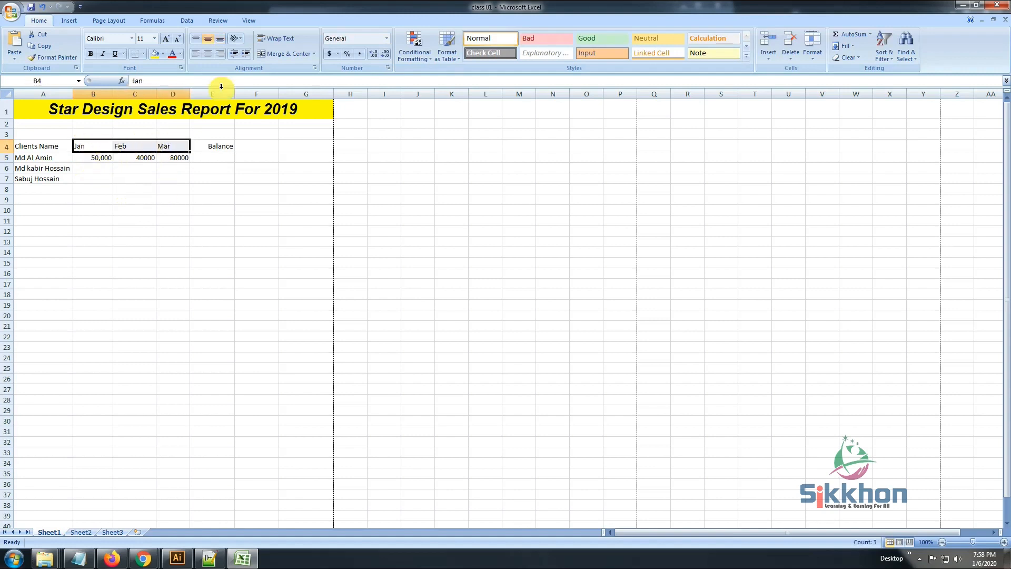
left_click(219, 53)
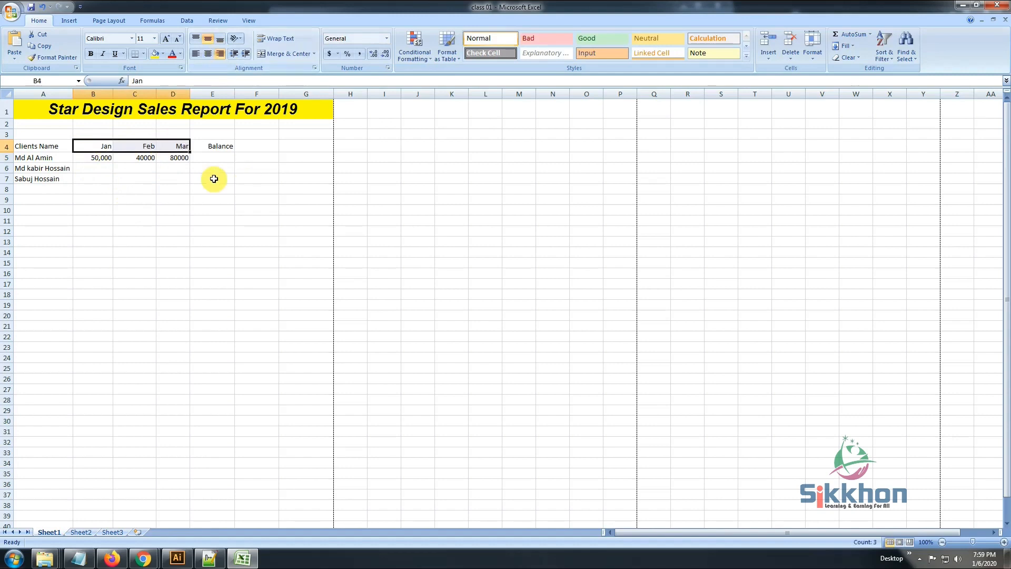
Enter the second client's sales in row 6: 35000 for Jan, 40000 for Feb and 45000 for Mar
left_click(188, 170)
left_click(122, 169)
left_click(97, 169)
type("3")
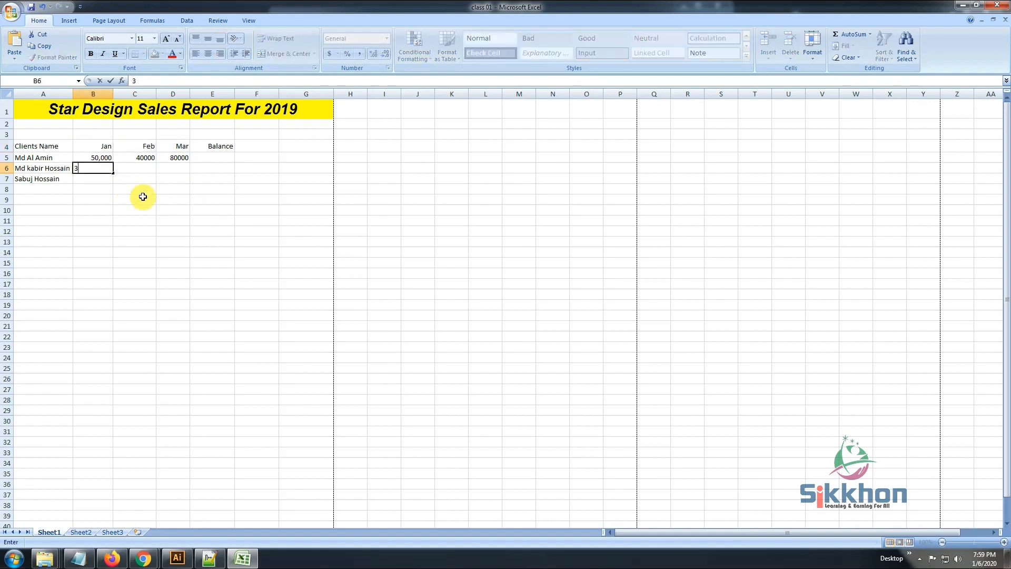
type("5000")
key("Tab")
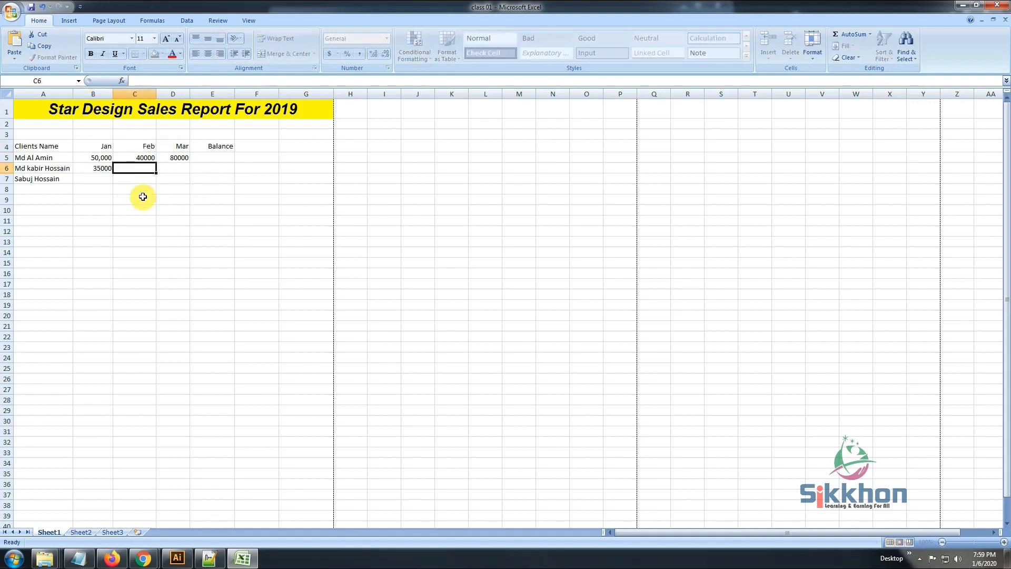
type("40000")
key("Tab")
type("4")
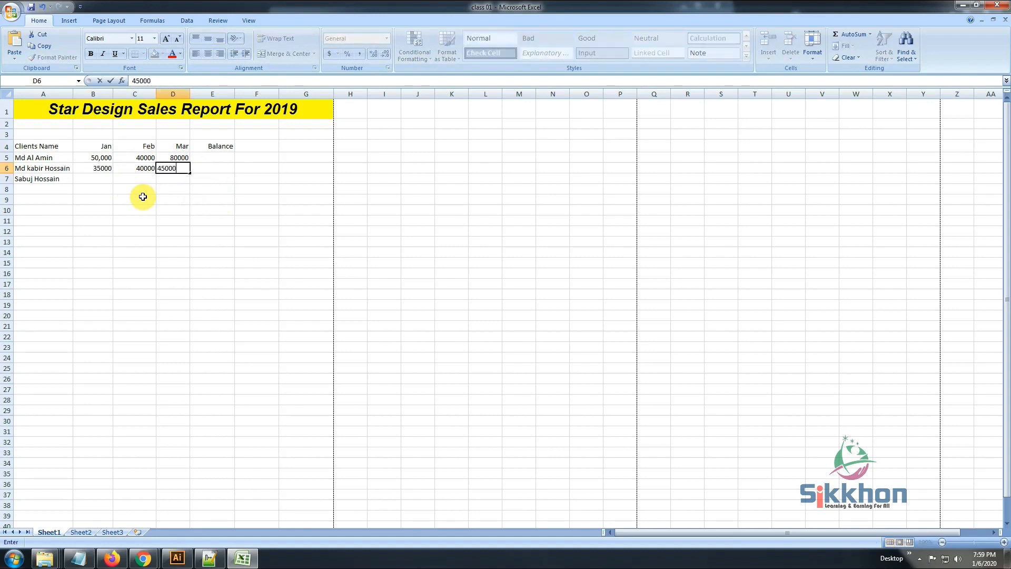
key("Tab")
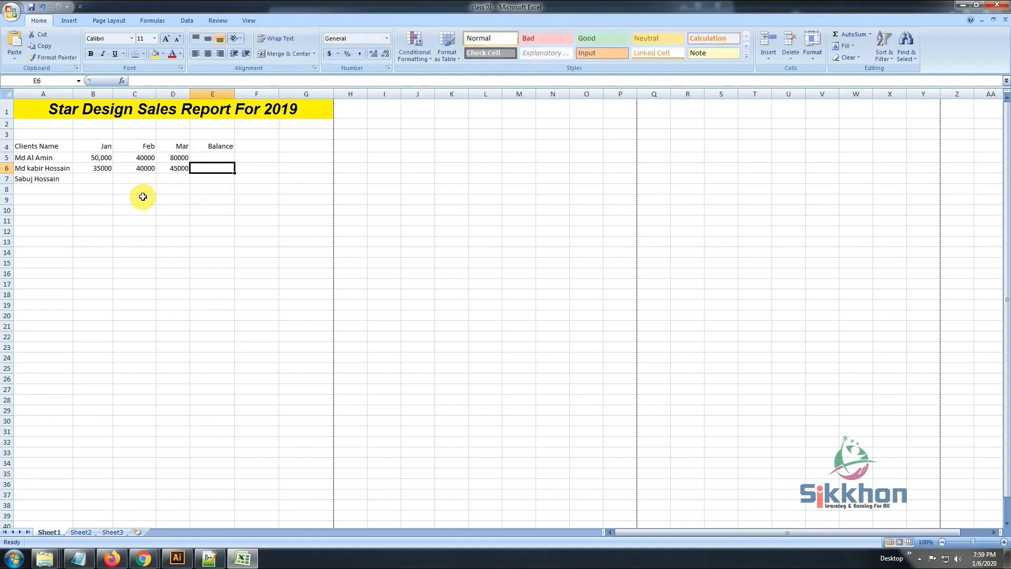
key("Return")
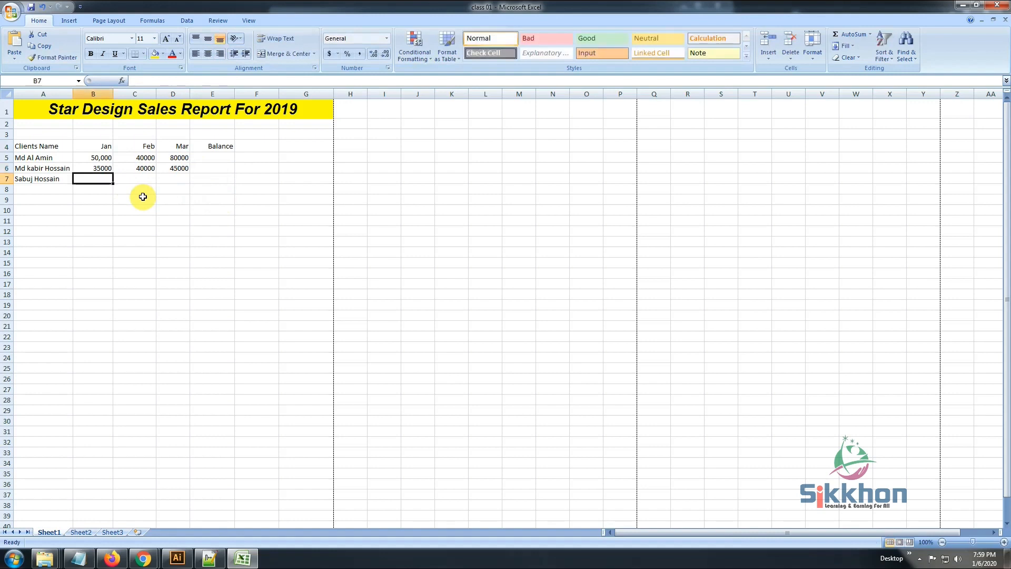
Enter the third client's sales in row 7: 15000 for Jan, 25000 for Feb and 30000 for Mar
type("15000")
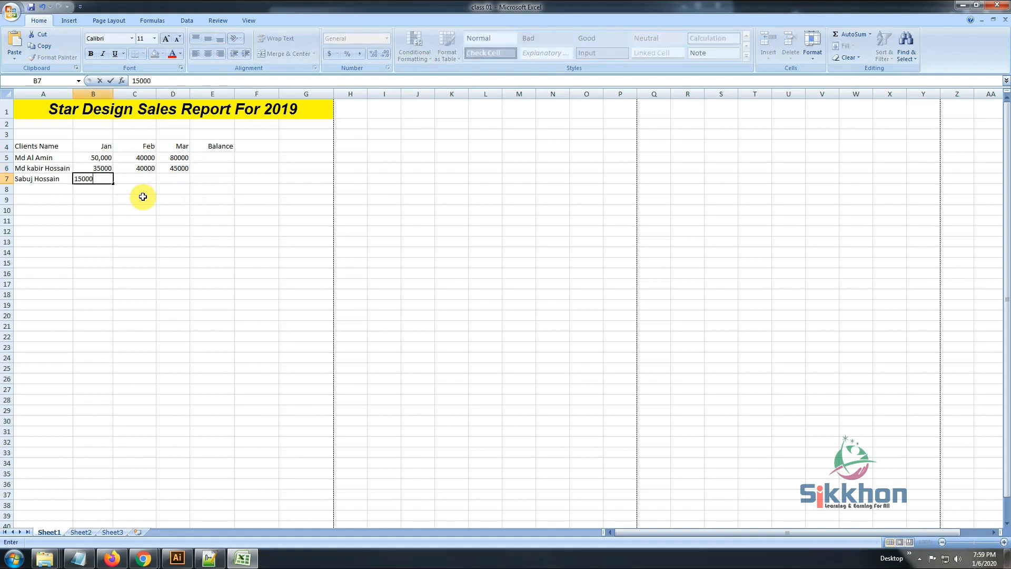
key("Tab")
type("25000")
key("Tab")
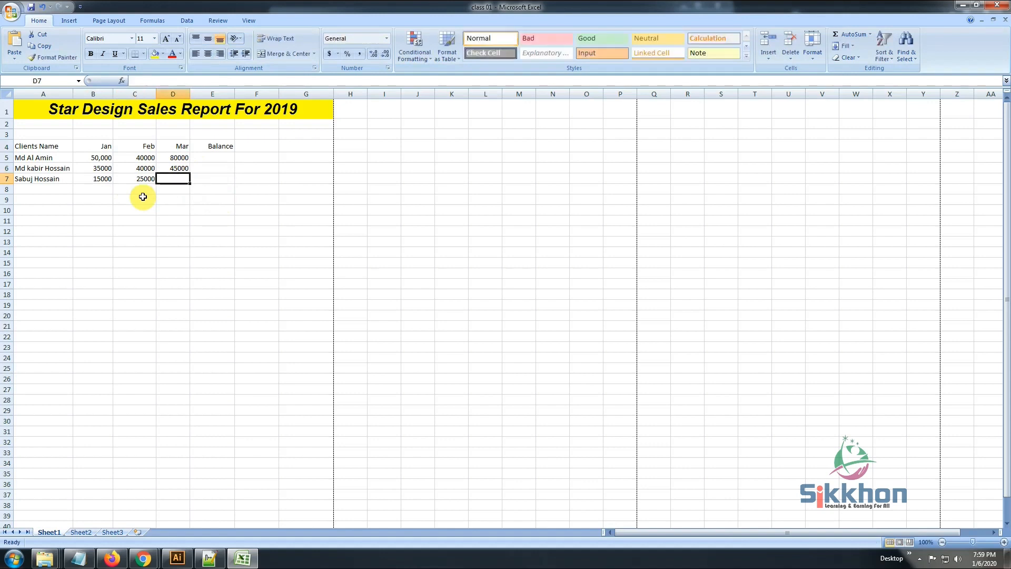
type("30000")
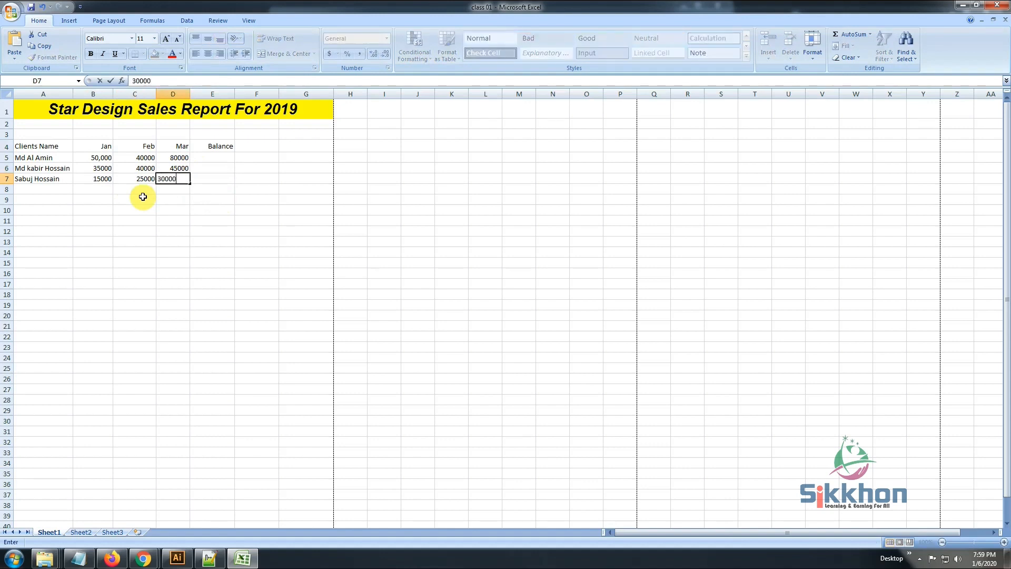
left_click(136, 183)
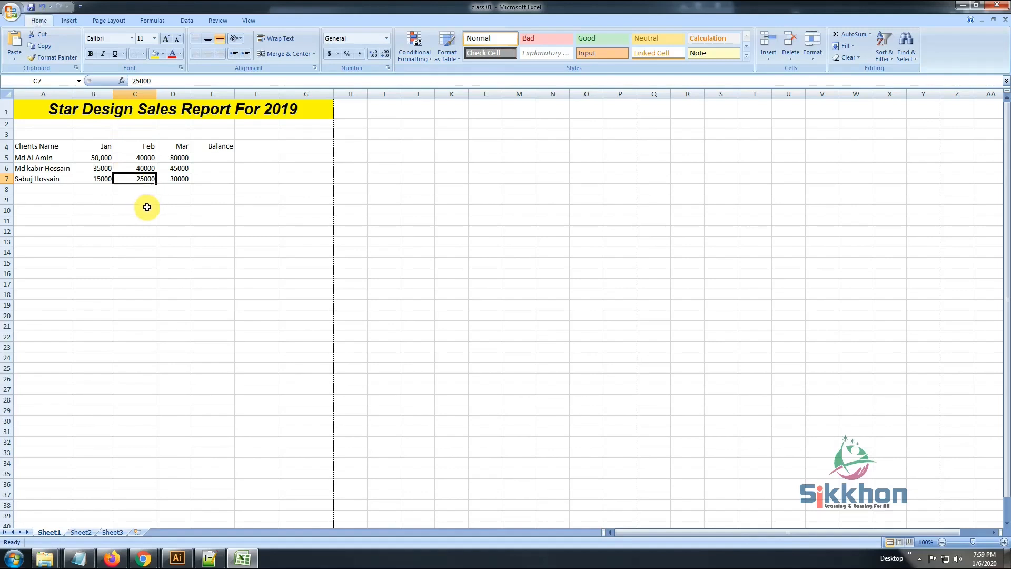
left_click(160, 179)
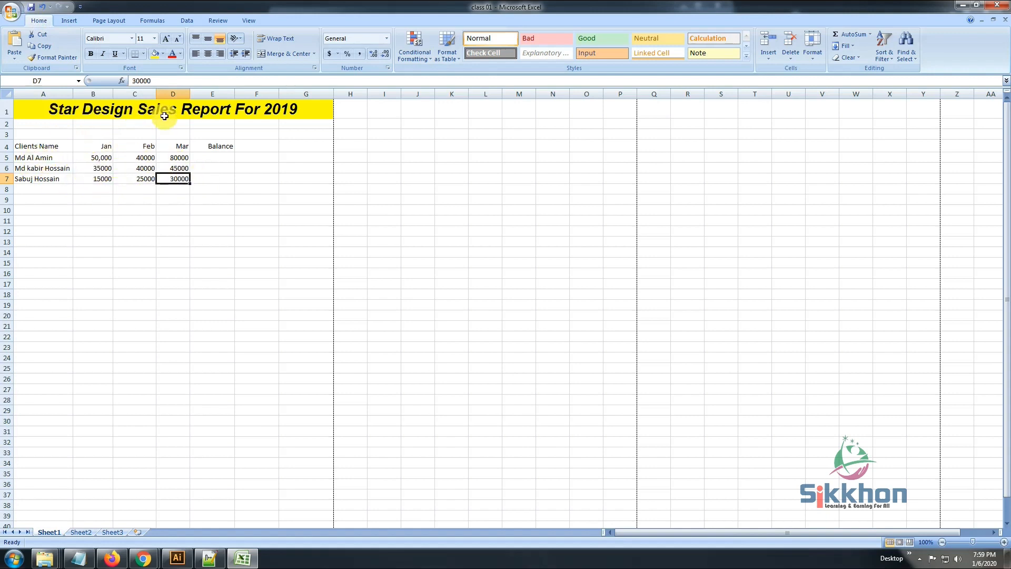
left_click(26, 146)
left_click(95, 146)
left_click(135, 145)
left_click(186, 146)
left_click(214, 146)
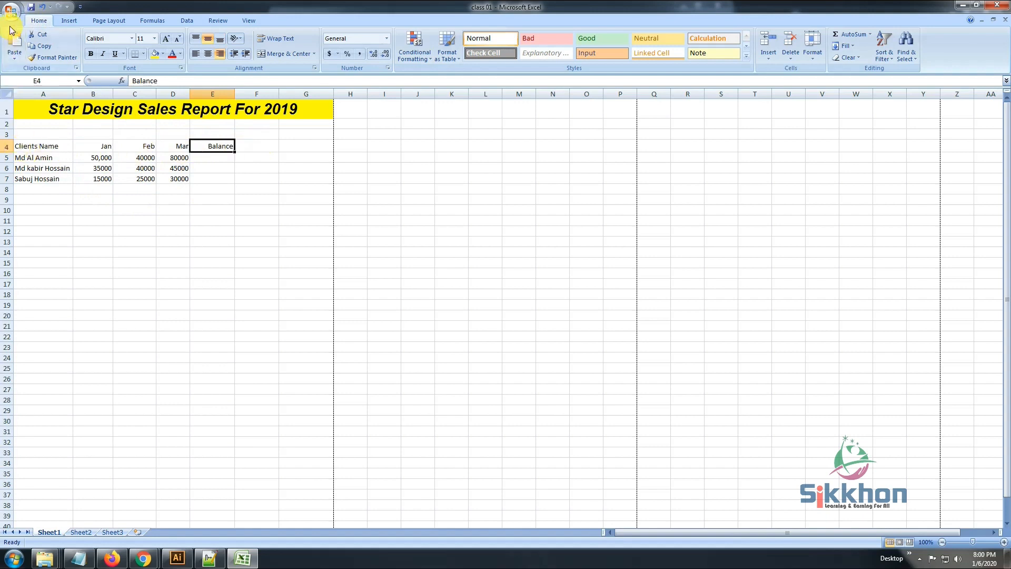
Check the sales report in print preview, then return to the worksheet
left_click(11, 13)
mouse_move(38, 135)
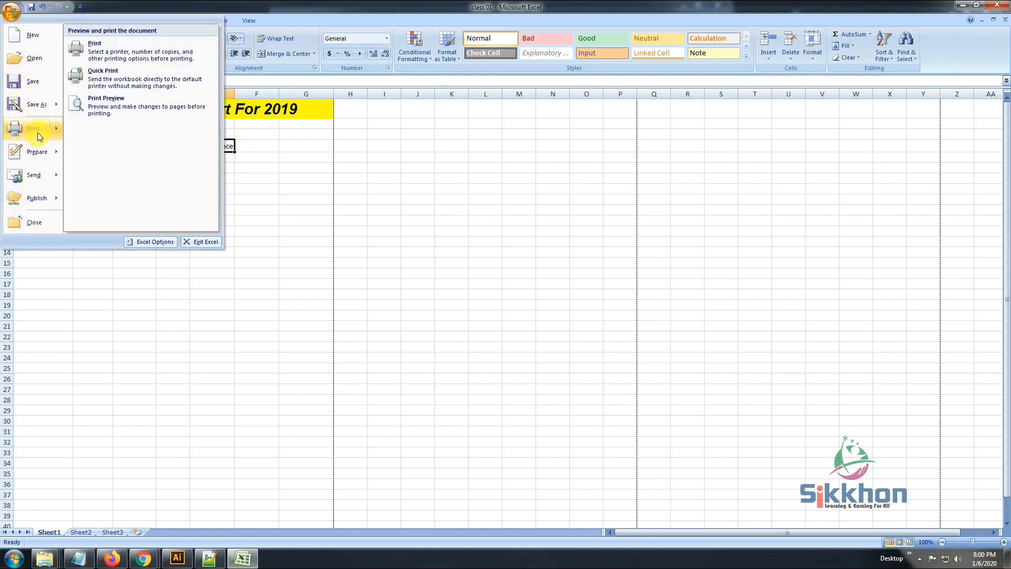
left_click(110, 108)
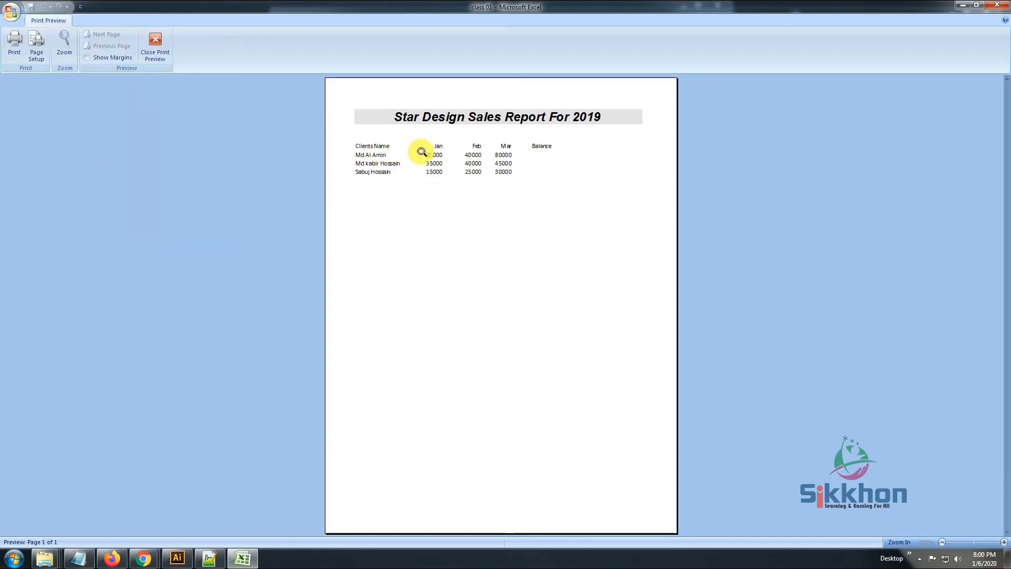
left_click(155, 44)
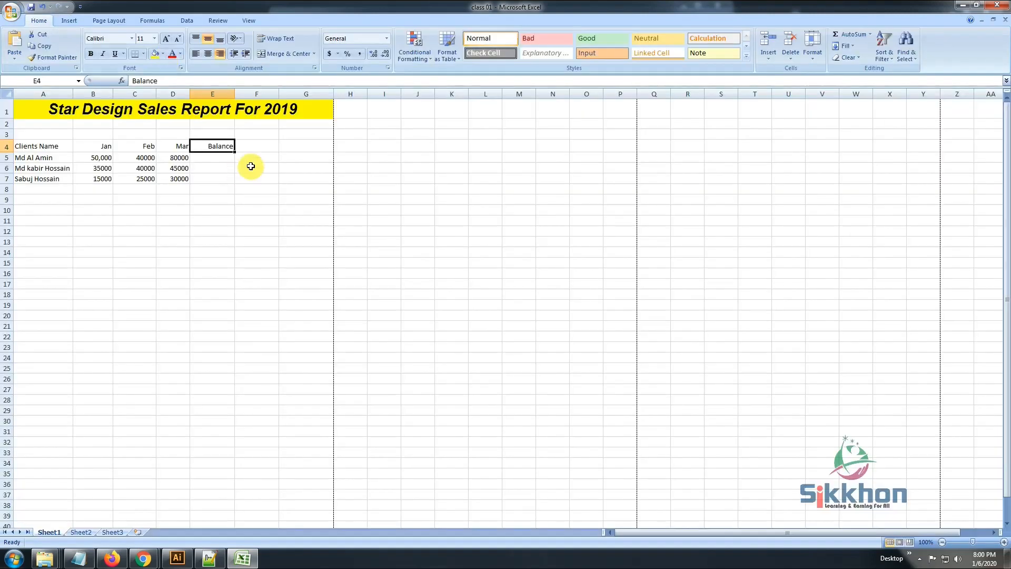
Apply a Thick Box Border around the heading row A4:G4
left_click(53, 148)
left_click_drag(53, 148, 293, 148)
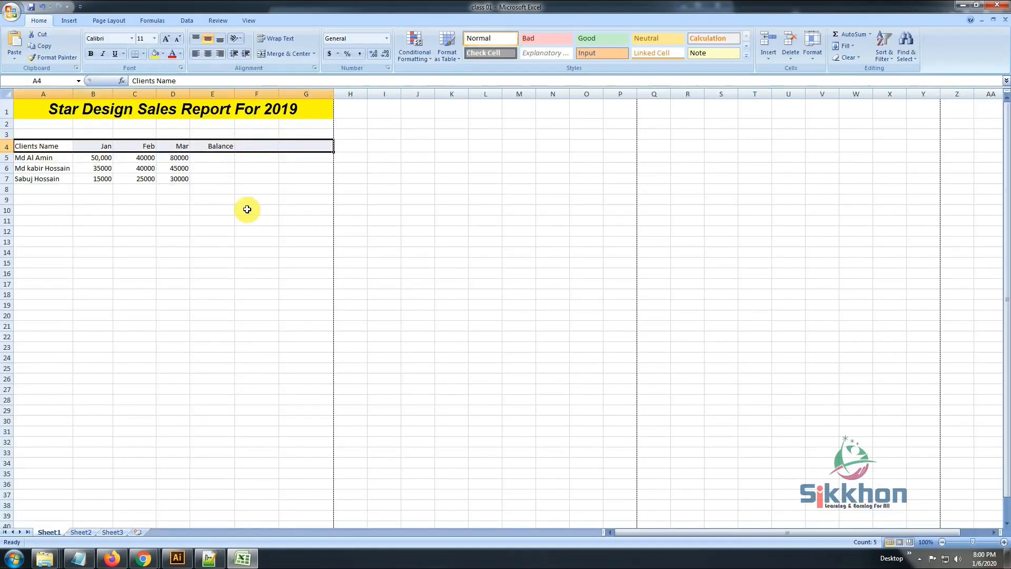
left_click(145, 55)
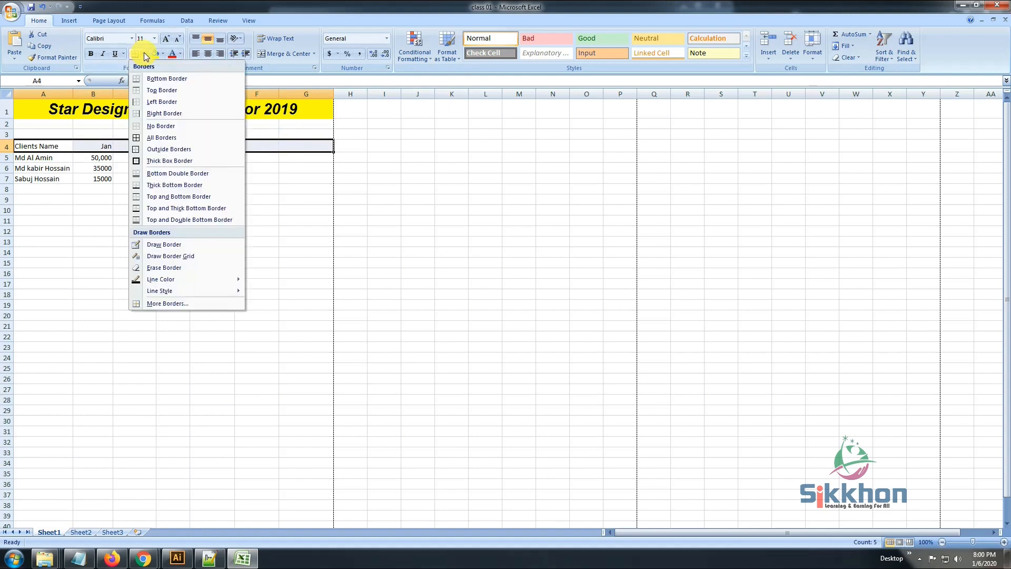
left_click(189, 160)
left_click(174, 200)
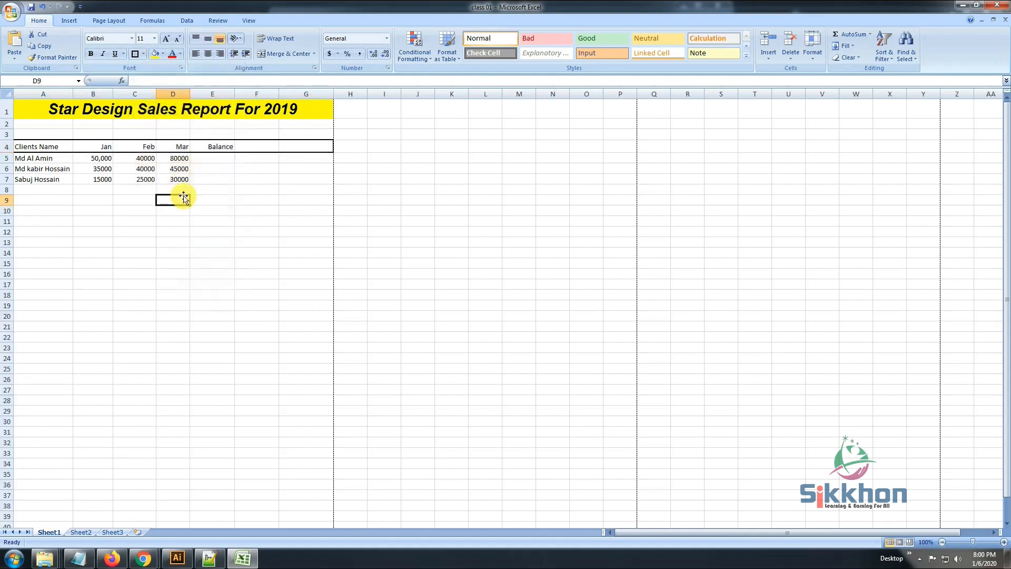
left_click(43, 147)
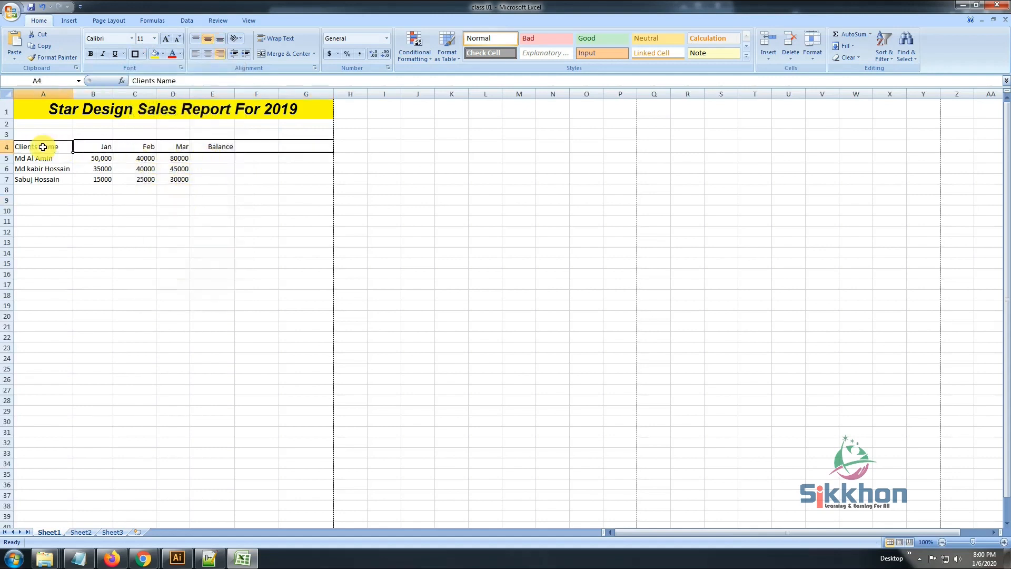
left_click(292, 167)
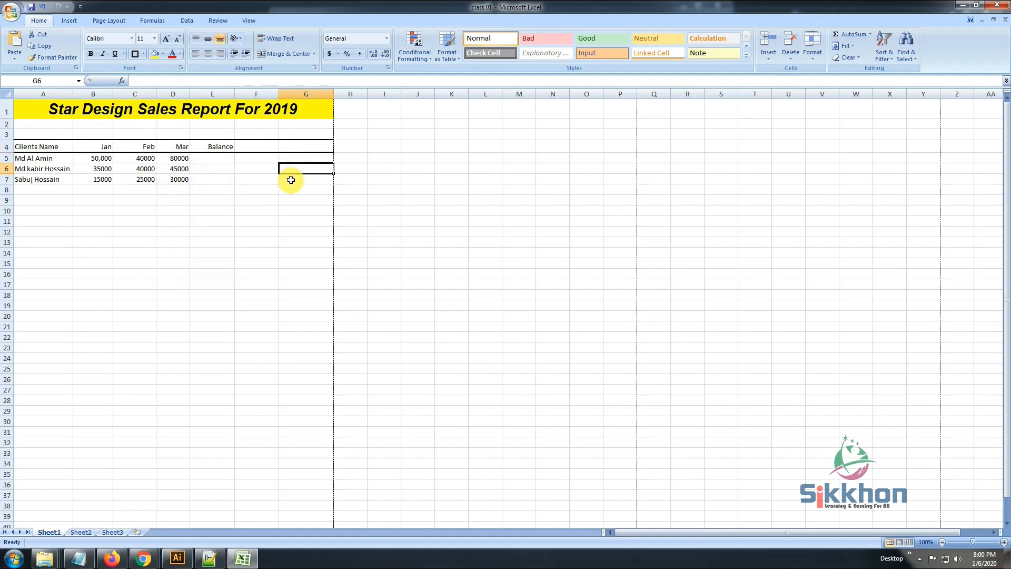
Preview the printed page to examine the thick border around the heading row
left_click(8, 19)
mouse_move(26, 119)
left_click(115, 109)
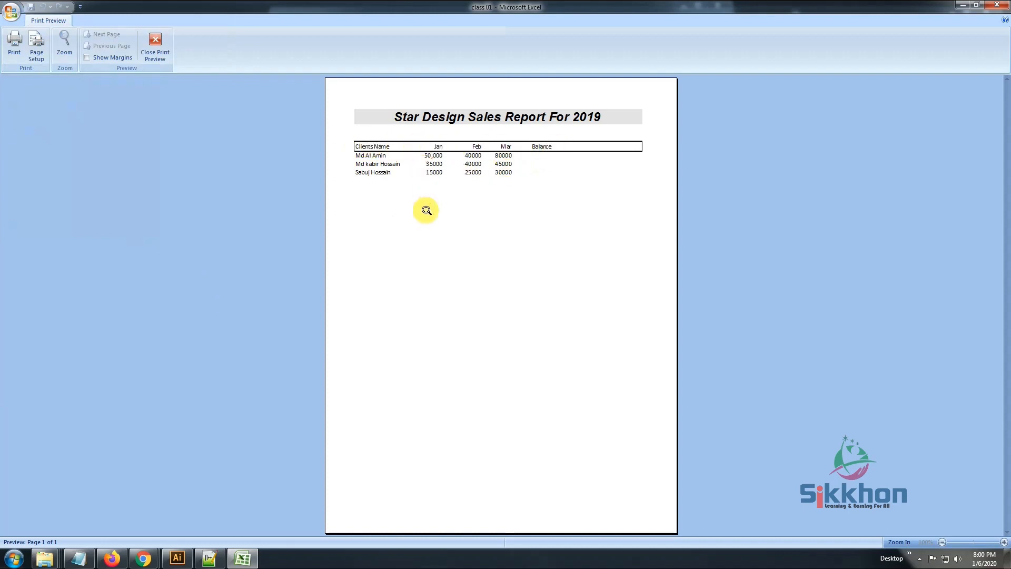
left_click(159, 47)
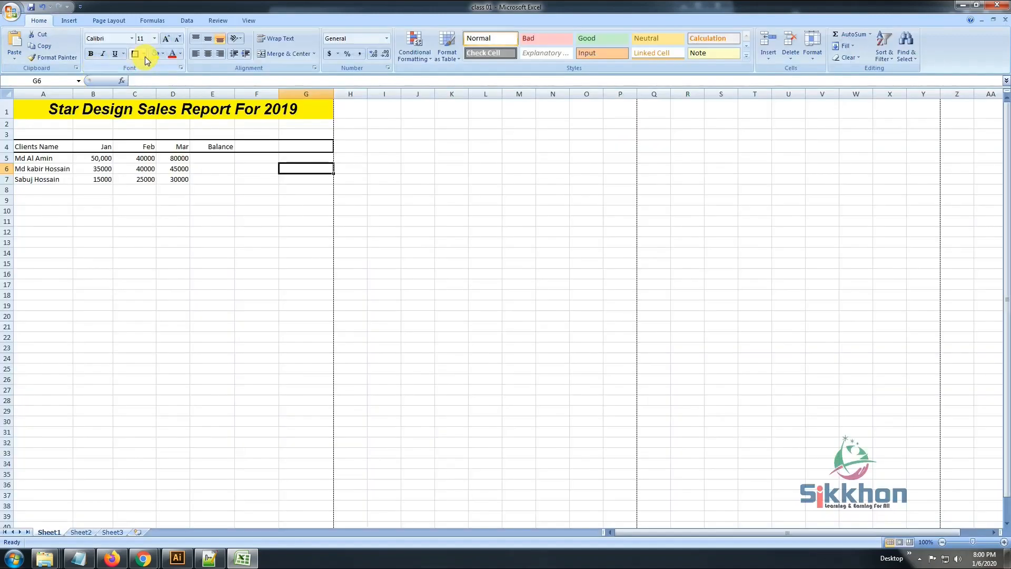
Set the border line color to the dark blue theme color and redraw the outline of A4:G4 as a thin line
left_click(143, 54)
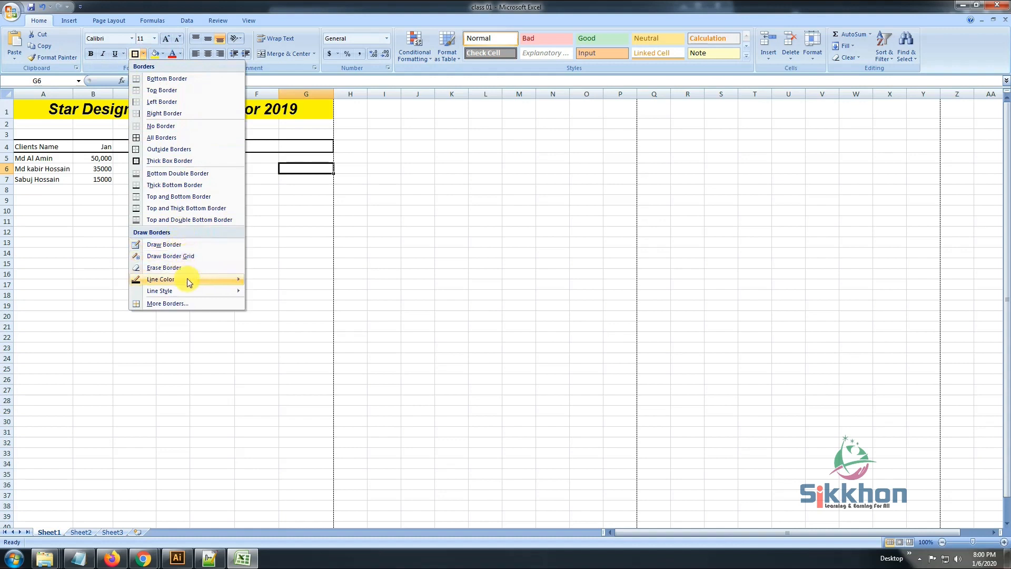
mouse_move(191, 284)
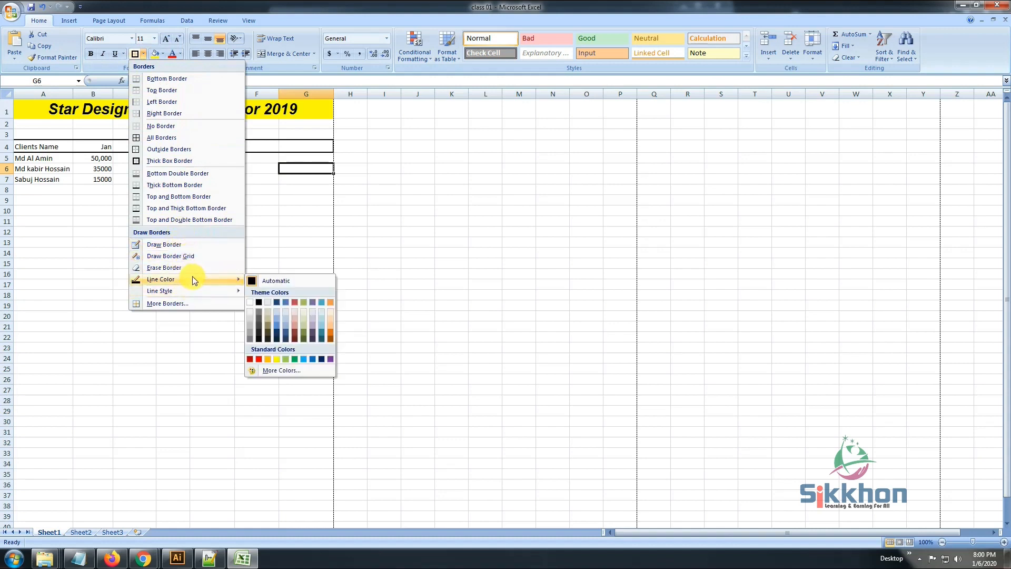
left_click(277, 301)
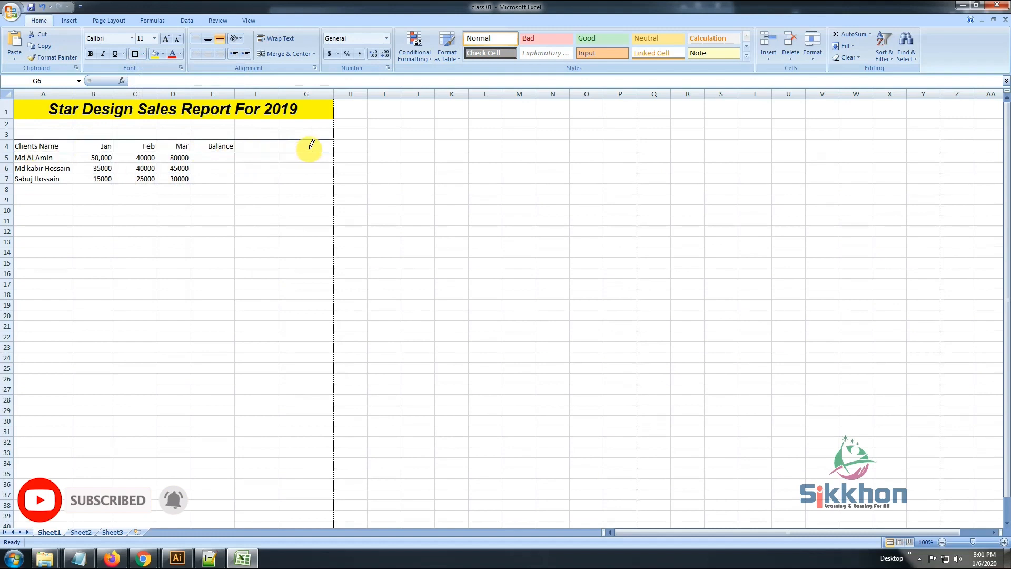
Preview the printed page again to examine the thin redrawn border around the headings
left_click(11, 10)
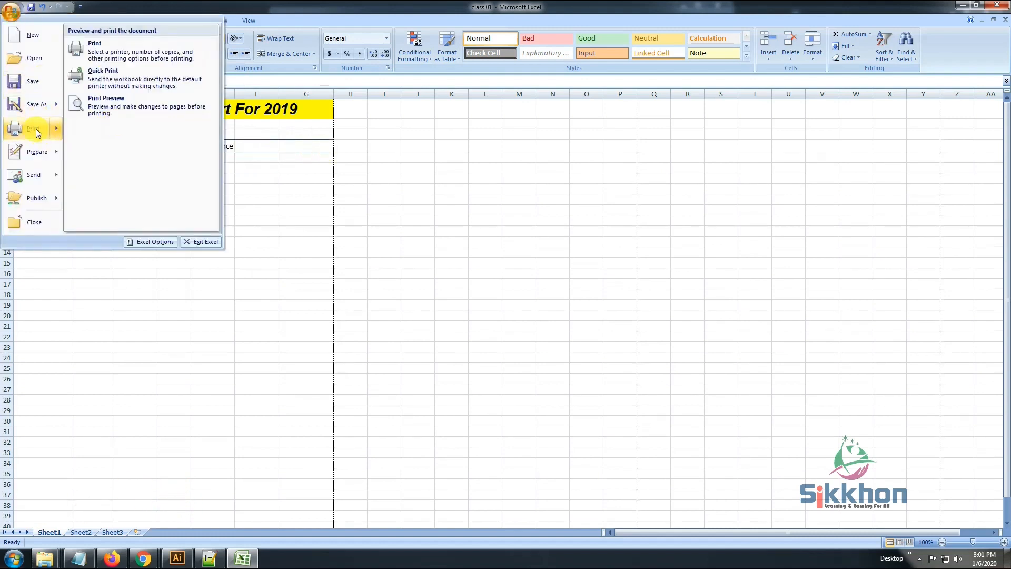
left_click(109, 107)
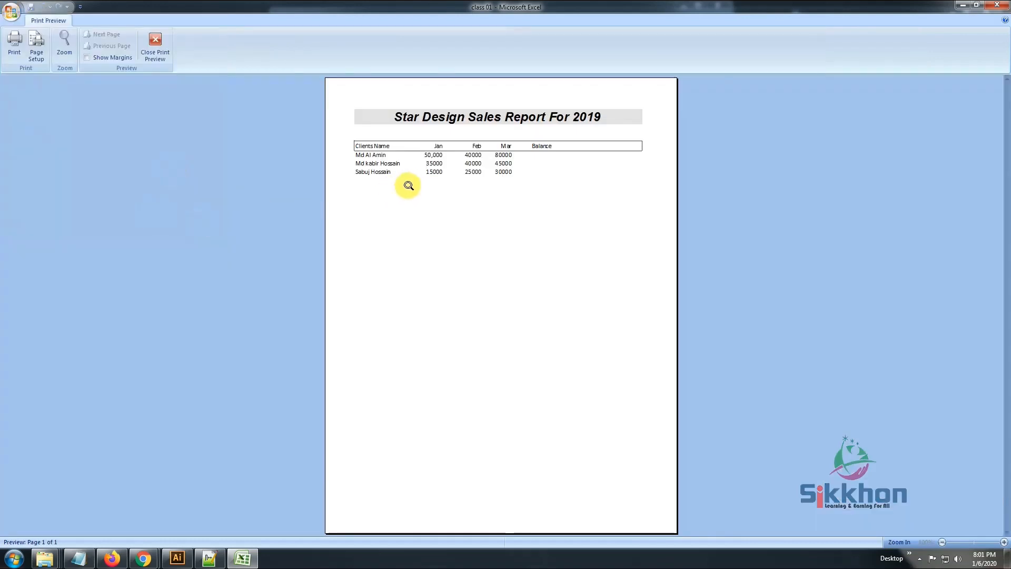
left_click(155, 37)
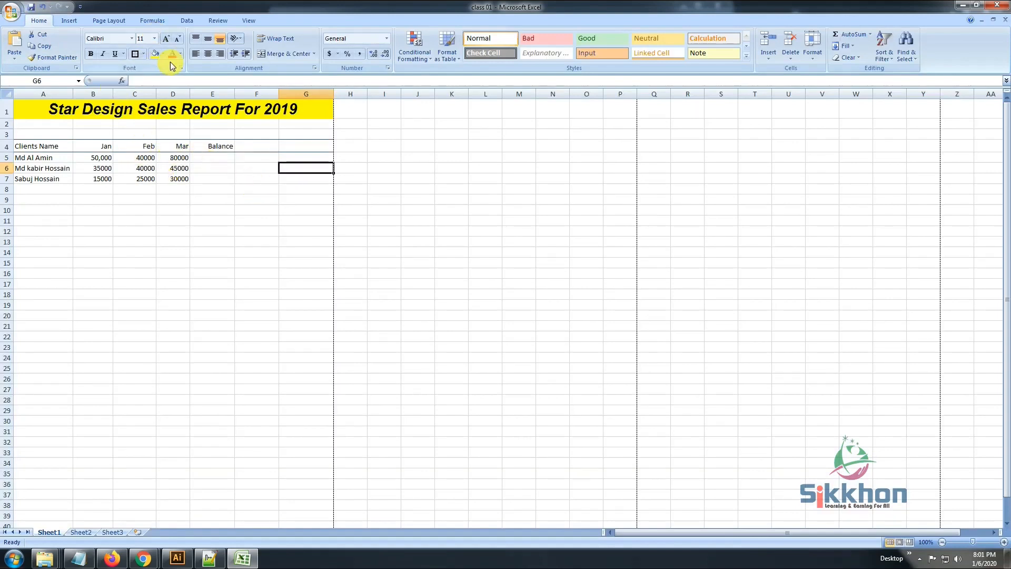
Fill the heading row A4:G4 with the lightest grey shade under white in the theme colors
left_click_drag(54, 147, 283, 144)
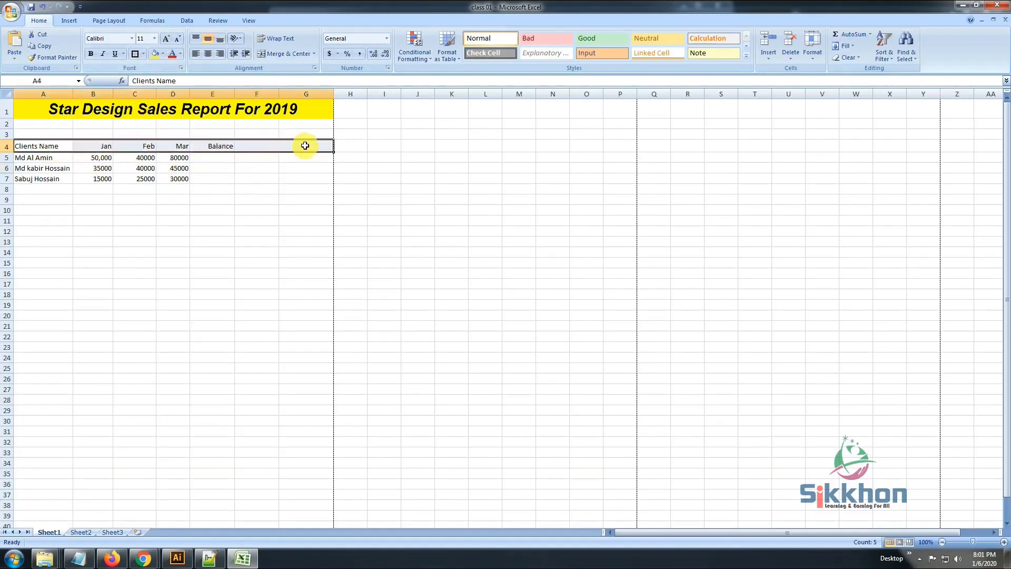
left_click(143, 54)
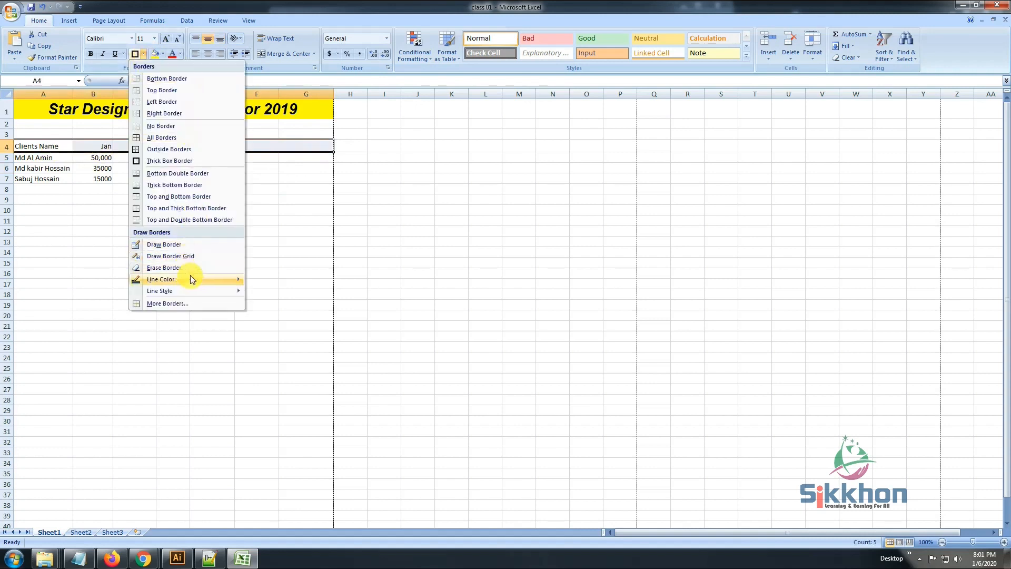
mouse_move(195, 277)
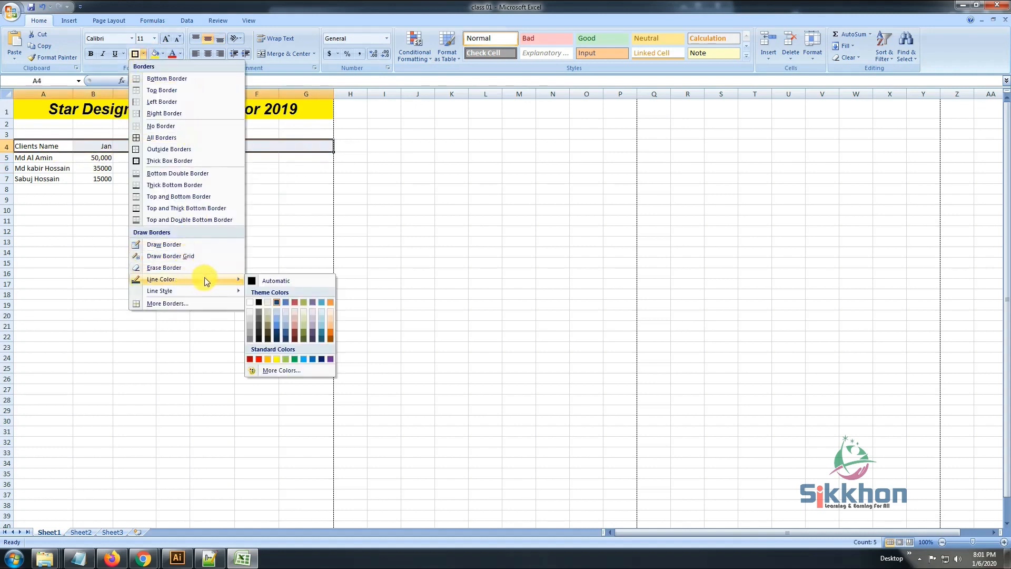
left_click(146, 56)
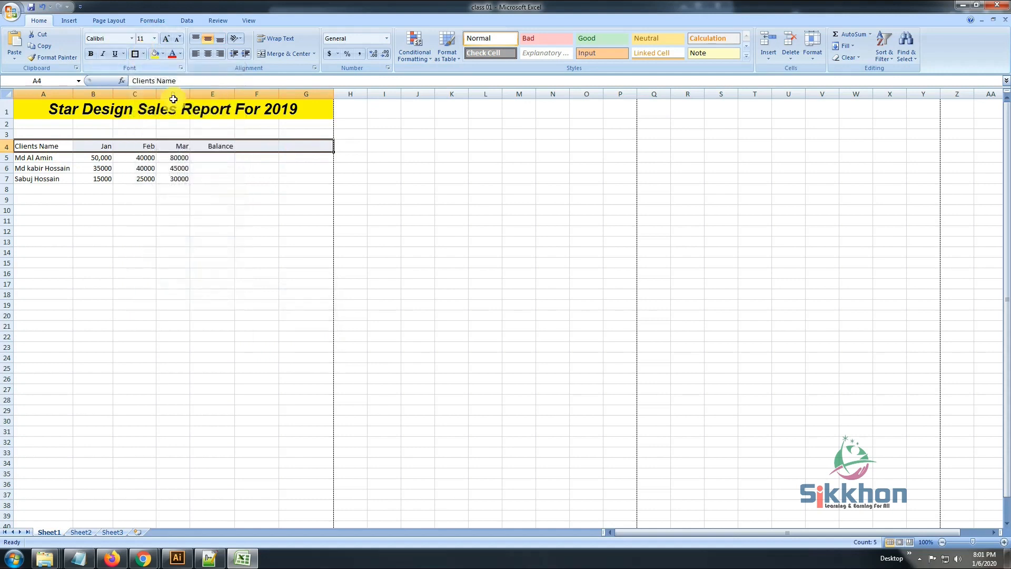
left_click(164, 54)
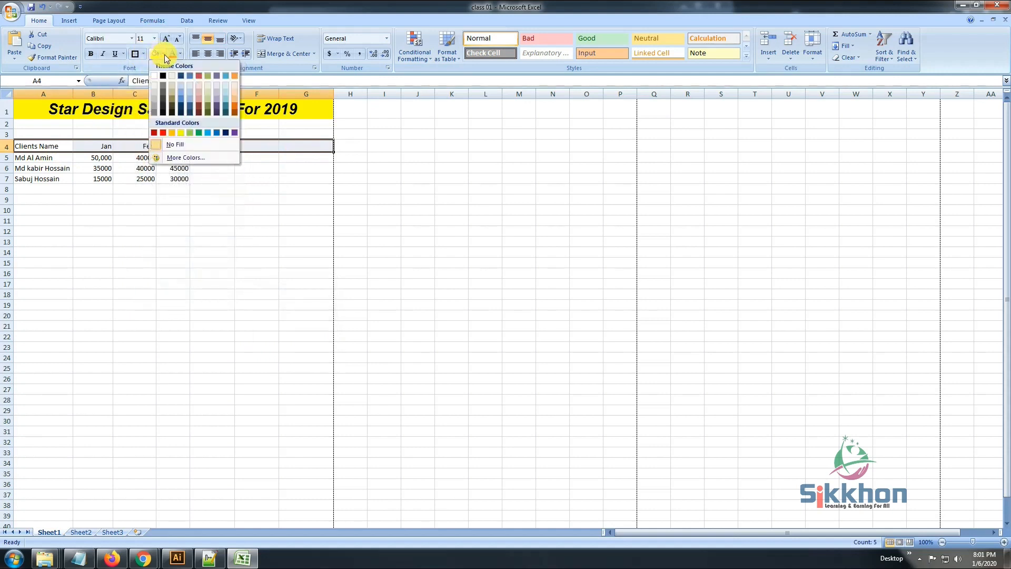
left_click(153, 83)
left_click(171, 167)
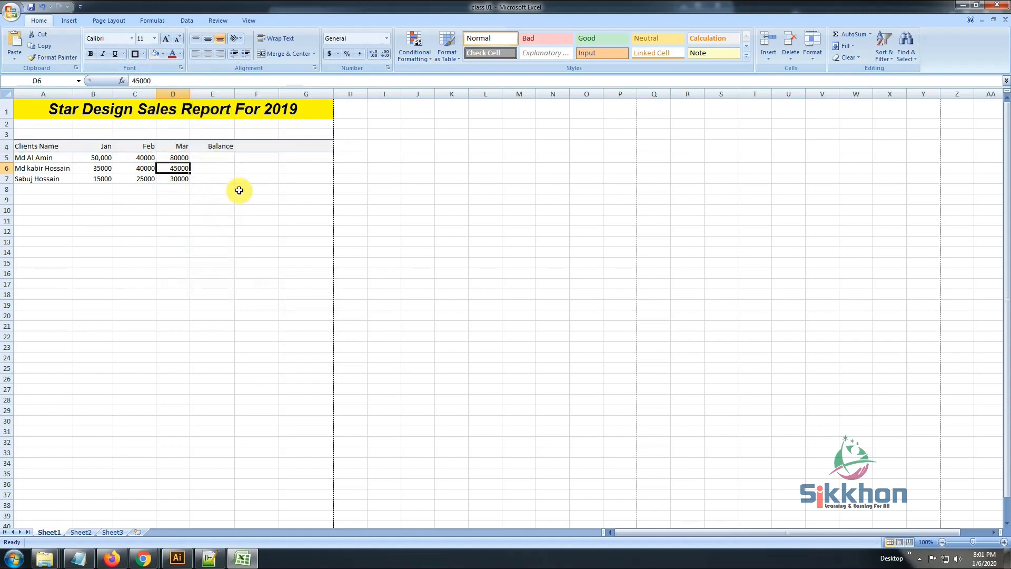
left_click(192, 201)
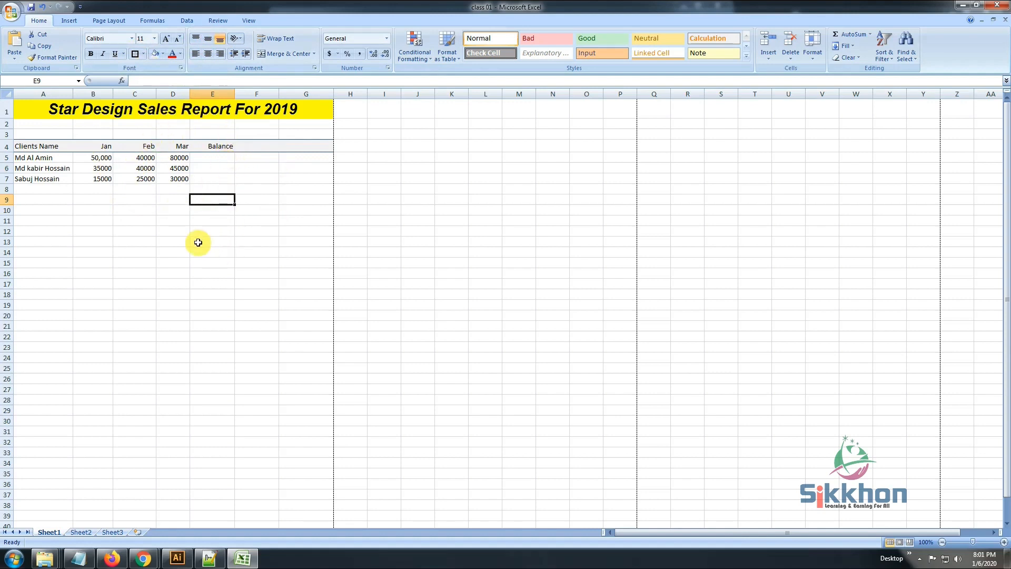
left_click(143, 168)
left_click(146, 184)
left_click(144, 158)
left_click(179, 158)
left_click(220, 157)
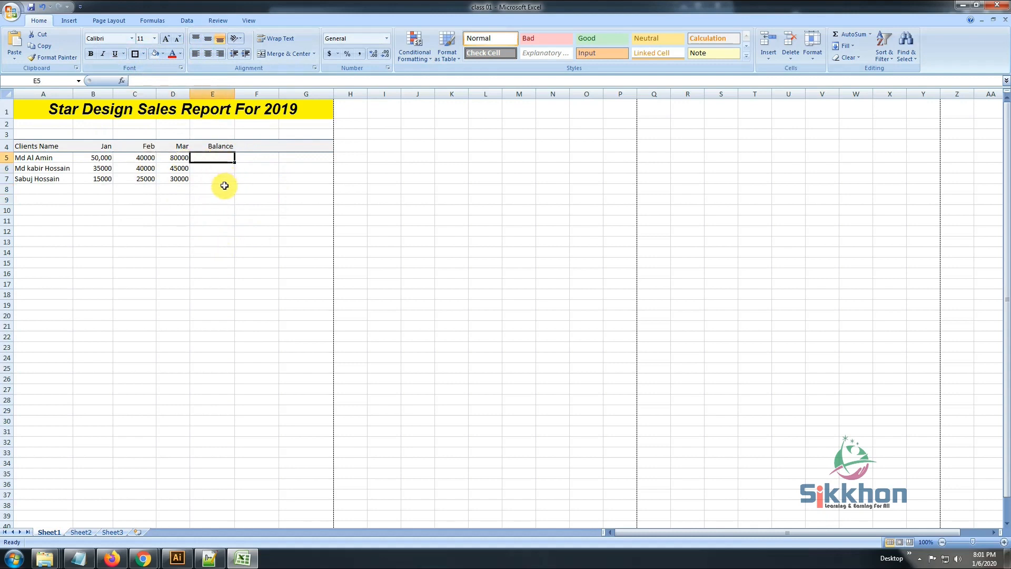